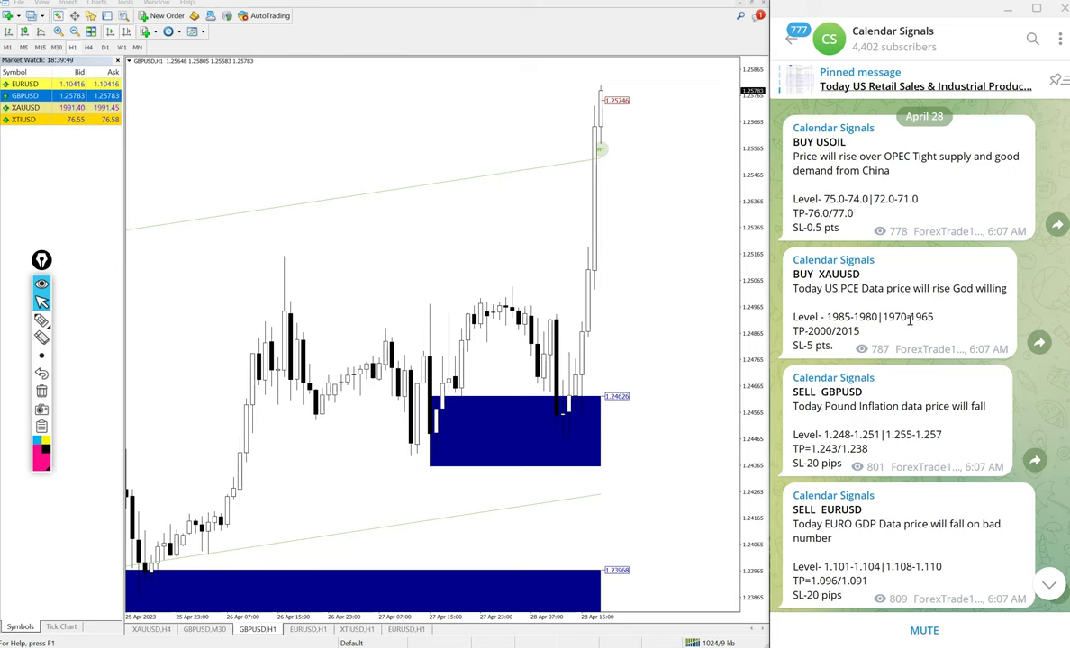
Circle the April 28 date heading above the trading signals with the pen, and clear the mark.
key(ctrl+shift+3)
drag(956, 97, 983, 93)
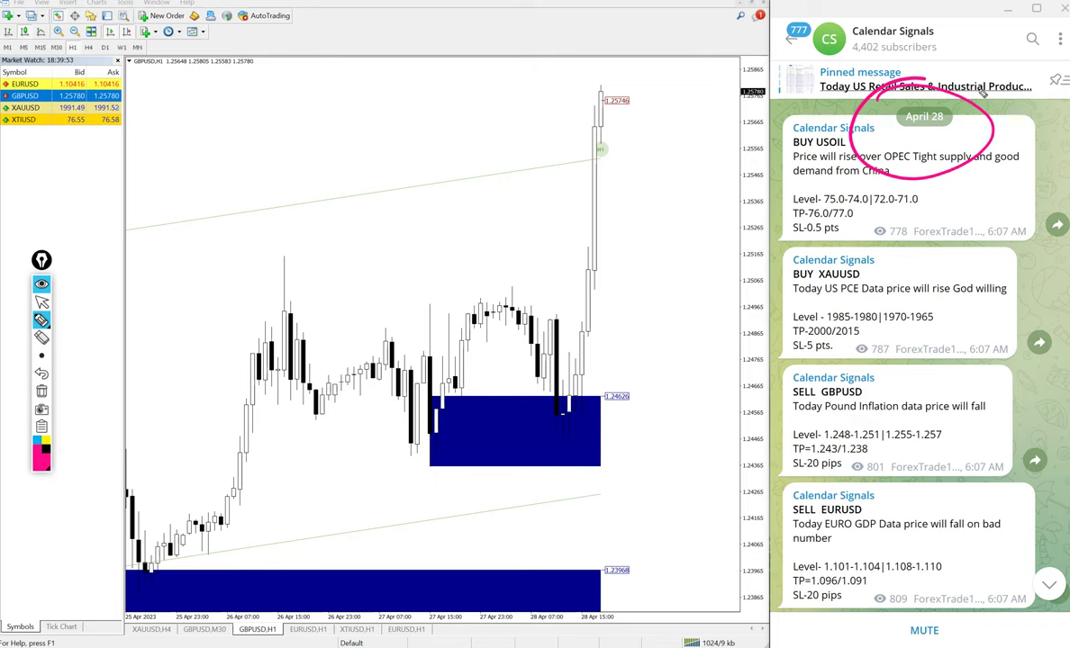
key(ctrl+shift+7)
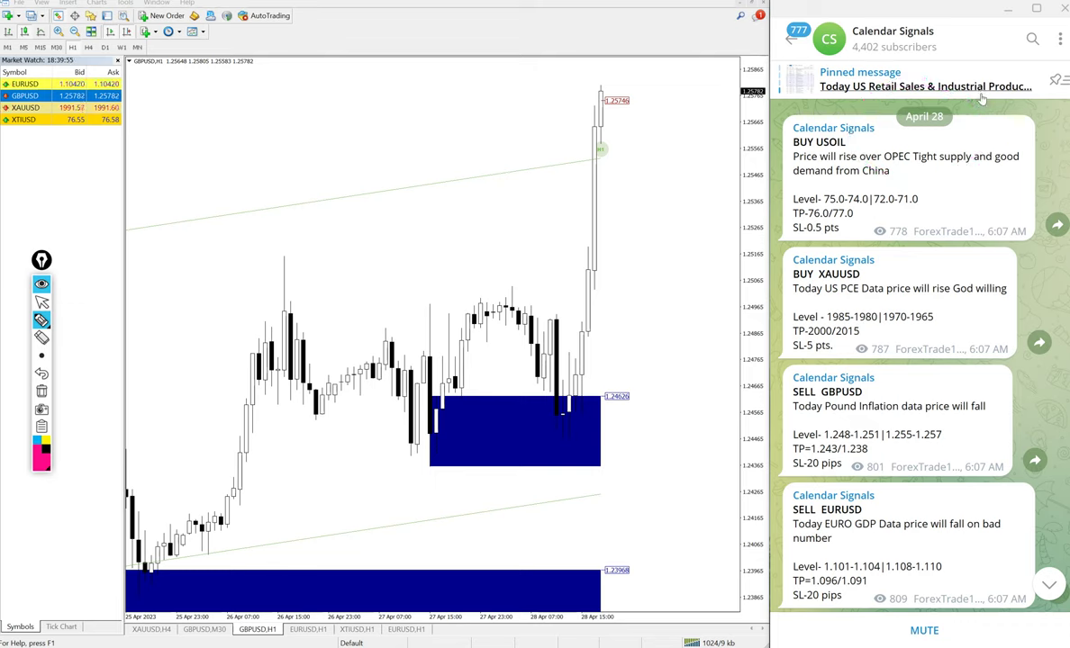
Draw a tick on each of the four April 28 signals and a large brace beside them, and erase all marks.
key(ctrl+shift+2)
key(ctrl+shift+p)
mouse_move(754, 165)
mouse_down()
mouse_move(828, 187)
mouse_move(878, 171)
mouse_up()
drag(752, 302, 878, 275)
drag(755, 416, 878, 385)
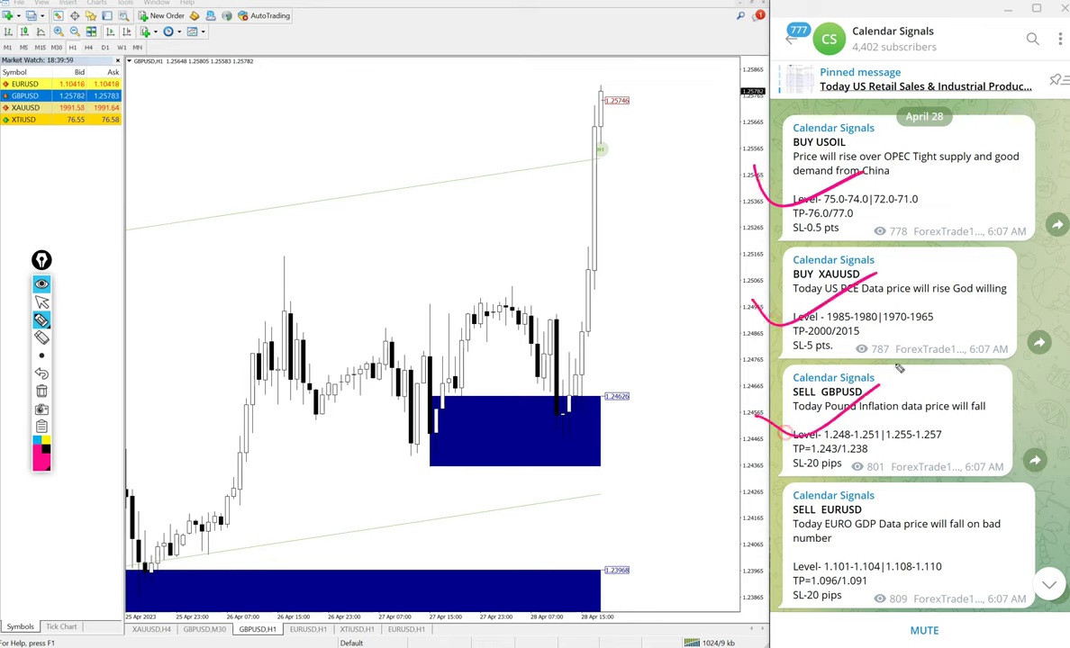
drag(810, 570, 865, 515)
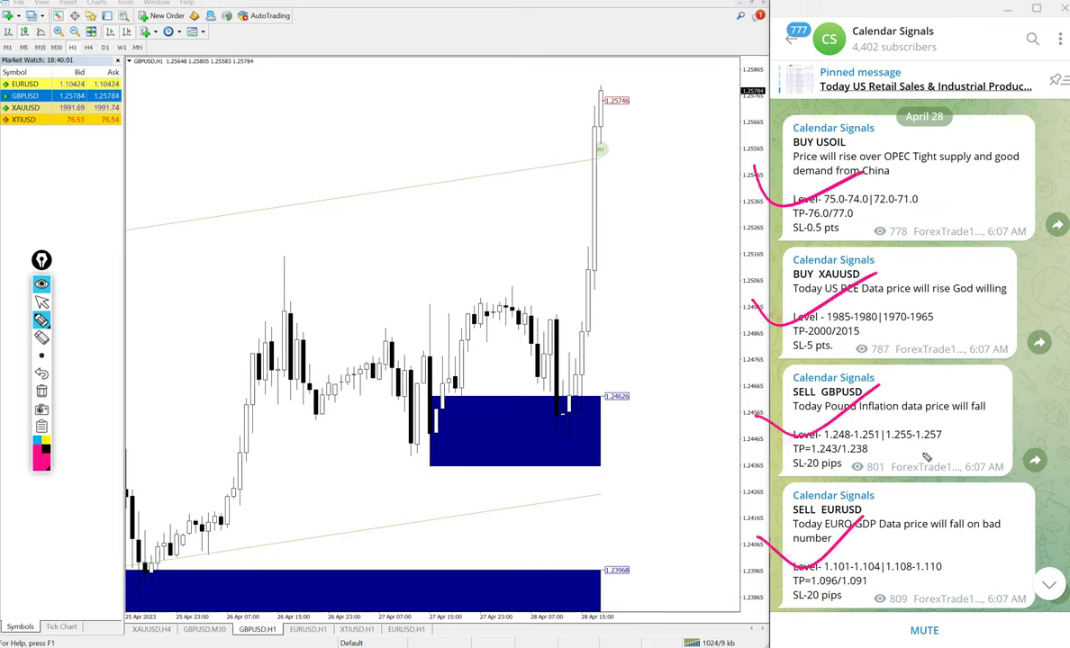
mouse_move(709, 137)
mouse_down()
mouse_move(714, 363)
mouse_move(761, 641)
mouse_up()
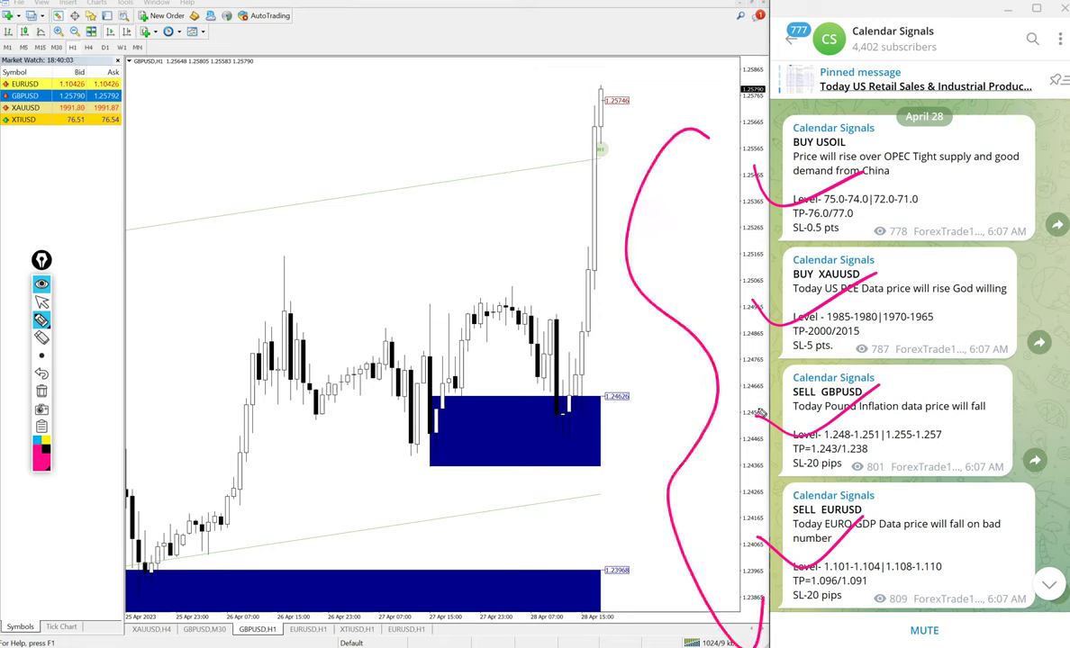
key(ctrl+shift+7)
key(ctrl+shift+2)
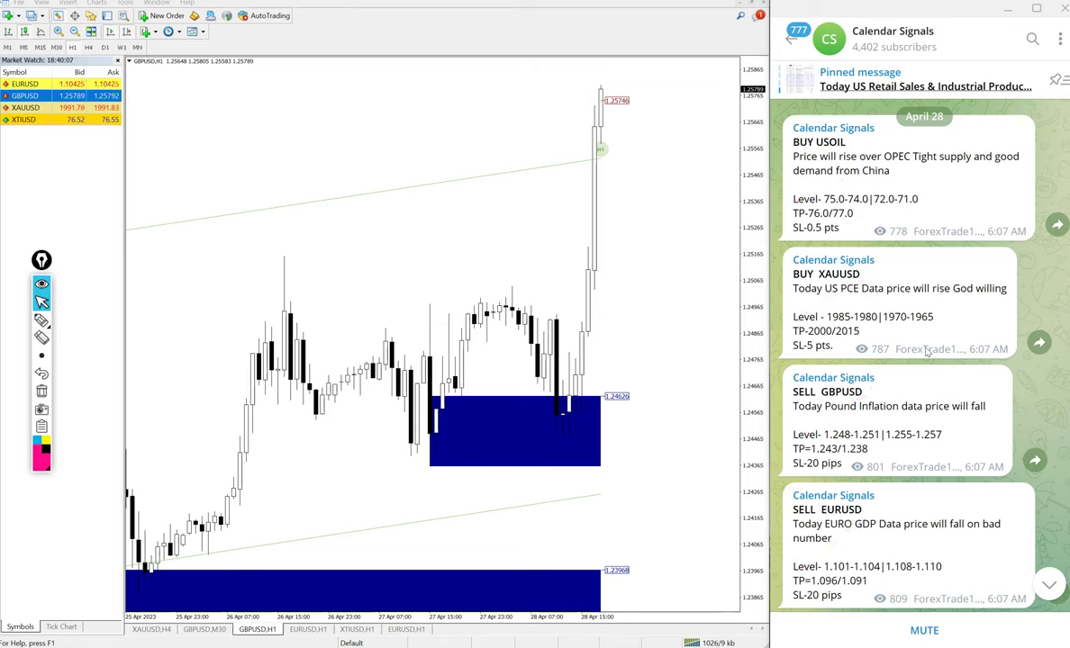
Circle the rationale text of the XAUUSD, GBPUSD, EURUSD and USOIL signals with the pen.
key(ctrl+shift+3)
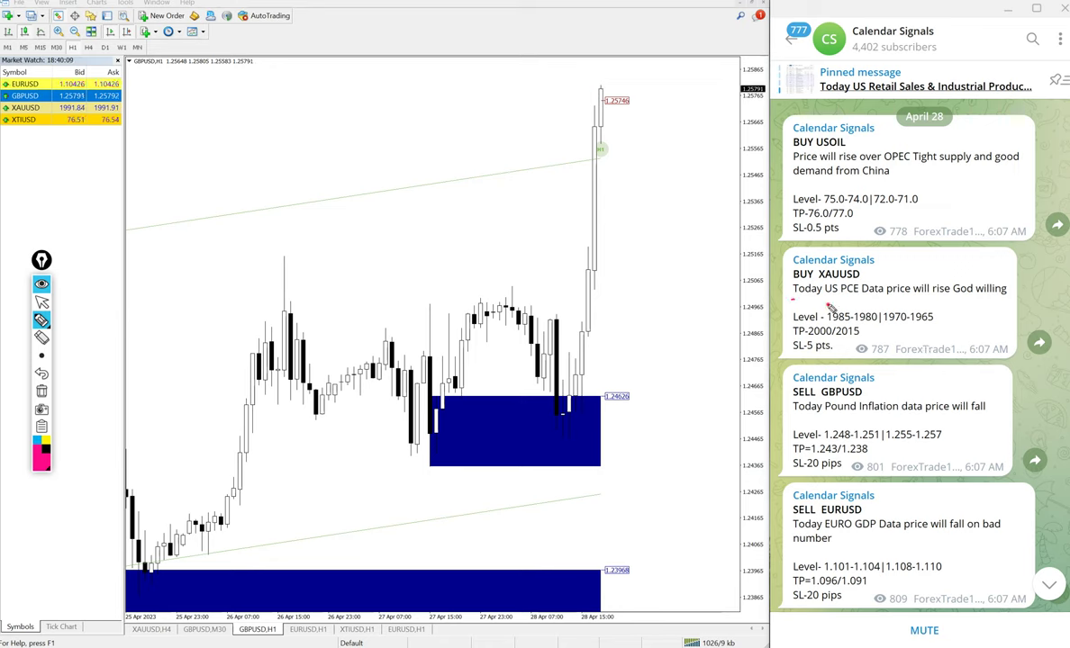
mouse_move(830, 307)
mouse_down()
mouse_move(1036, 271)
mouse_move(824, 282)
mouse_up()
mouse_move(774, 416)
mouse_down()
mouse_move(811, 419)
mouse_move(854, 365)
mouse_move(791, 399)
mouse_up()
mouse_move(784, 544)
mouse_down()
mouse_move(971, 546)
mouse_move(802, 507)
mouse_move(776, 549)
mouse_up()
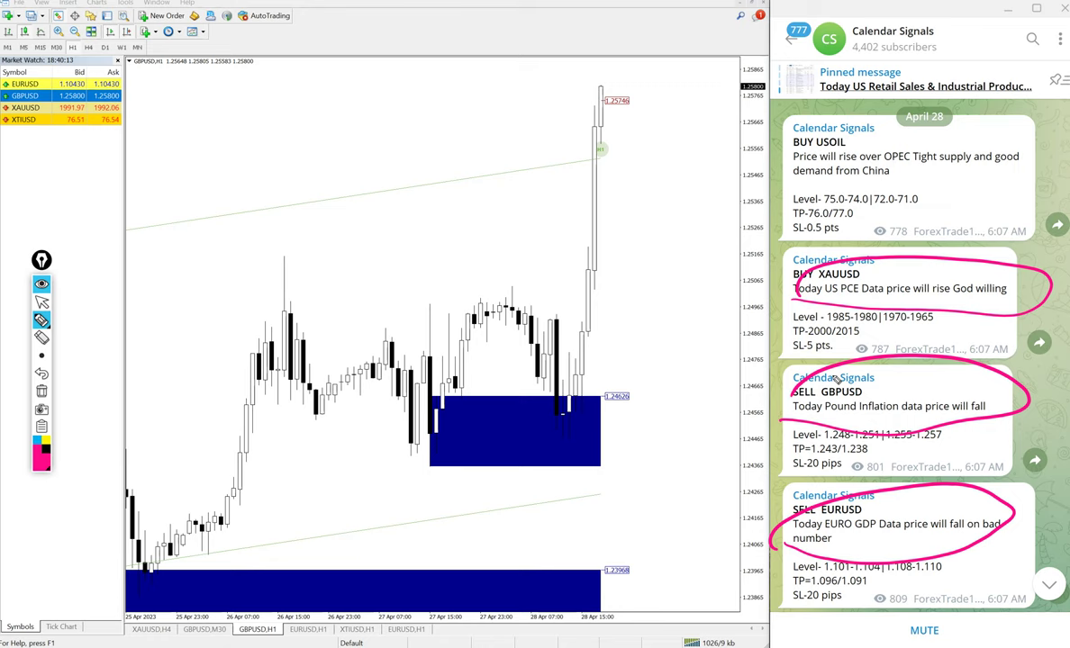
mouse_move(796, 186)
mouse_down()
mouse_move(865, 189)
mouse_move(865, 120)
mouse_move(793, 184)
mouse_up()
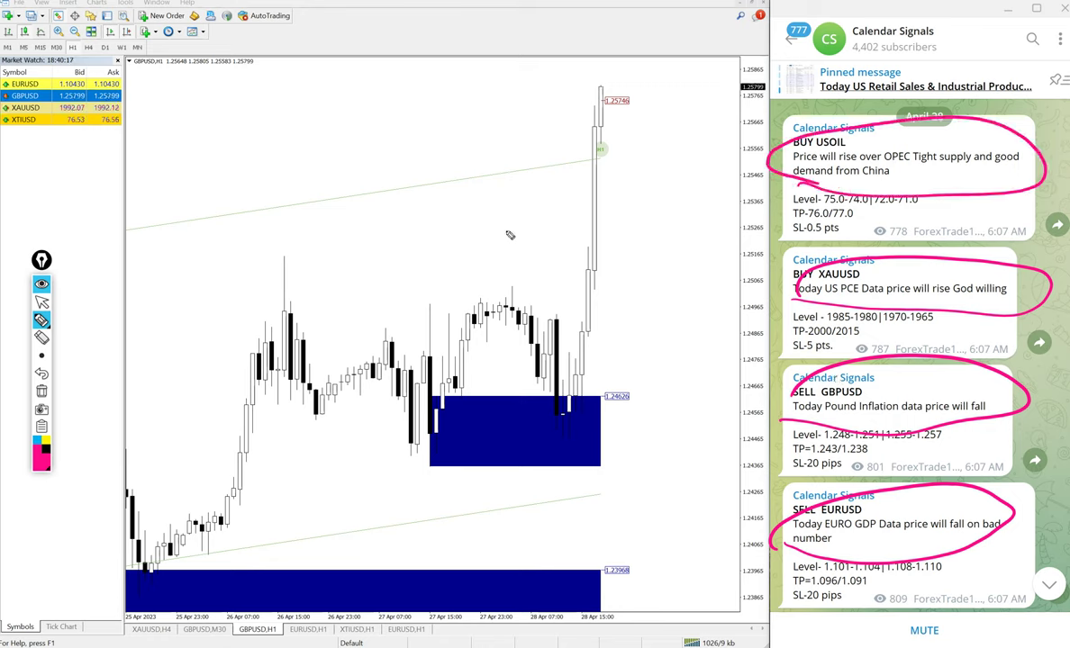
Handwrite the notes "Economic data" and "News" diagonally over the GBPUSD chart.
mouse_move(512, 233)
mouse_down()
mouse_move(526, 184)
mouse_move(568, 158)
mouse_move(629, 144)
mouse_up()
key(ctrl+z)
key(ctrl+z)
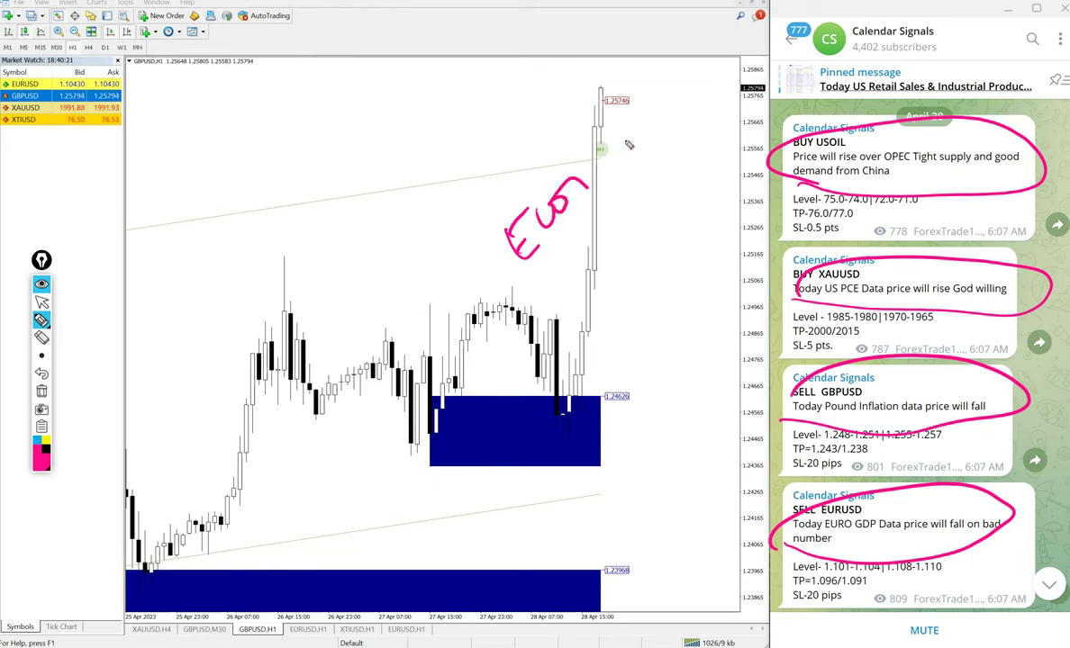
mouse_move(544, 233)
mouse_down()
mouse_move(536, 180)
mouse_move(552, 153)
mouse_move(578, 123)
mouse_move(645, 107)
mouse_move(712, 36)
mouse_move(715, 15)
mouse_up()
mouse_move(585, 266)
mouse_down()
mouse_move(604, 221)
mouse_move(683, 135)
mouse_up()
Add a slanted dividing line, two more handwritten words and a brace beside the notes, and clear all annotations.
drag(551, 405, 711, 191)
mouse_move(649, 324)
mouse_down()
mouse_move(635, 338)
mouse_move(720, 274)
mouse_move(782, 179)
mouse_up()
mouse_move(733, 343)
mouse_down()
mouse_move(692, 383)
mouse_move(720, 374)
mouse_move(838, 214)
mouse_move(866, 193)
mouse_up()
drag(495, 178, 615, 424)
drag(688, 461, 757, 410)
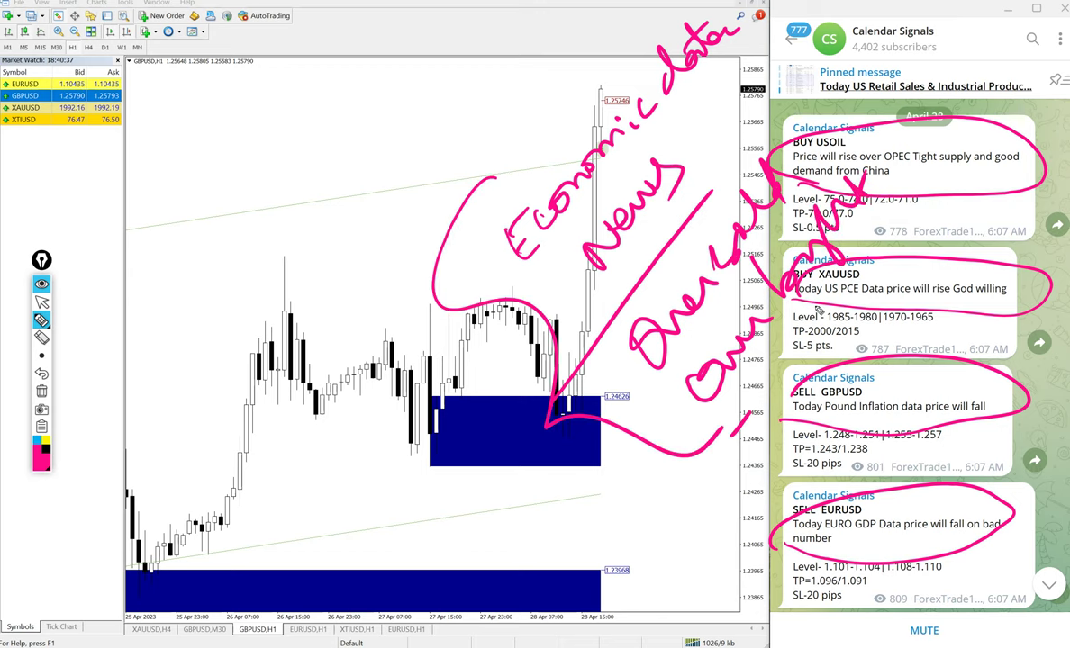
key(ctrl+shift+7)
key(ctrl+shift+2)
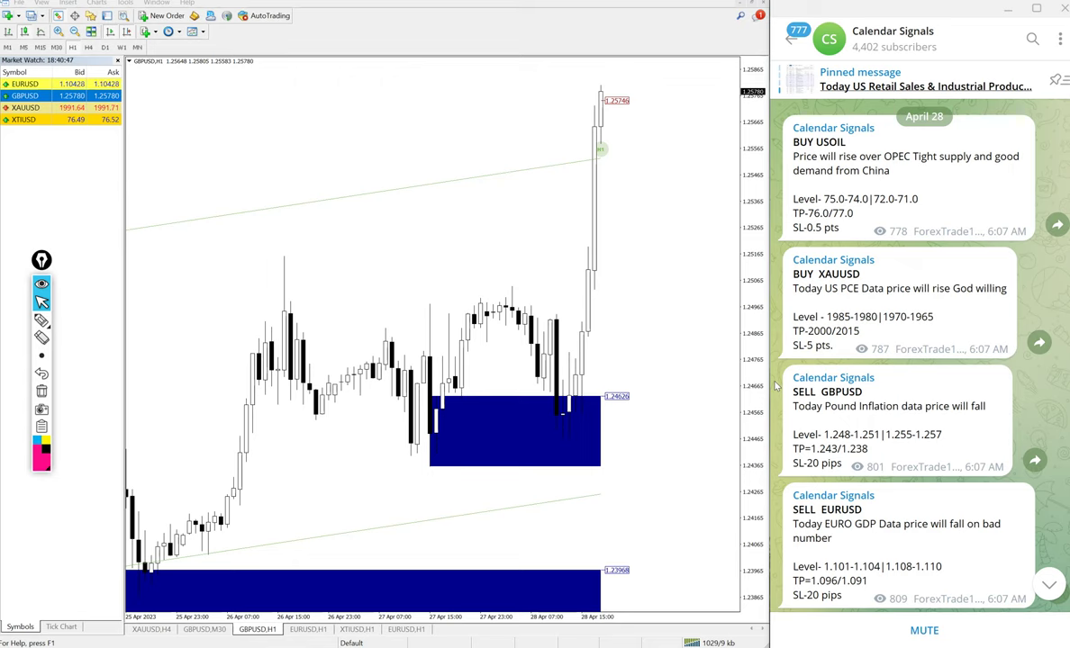
Open the info page of the Calendar Signals channel.
click(837, 38)
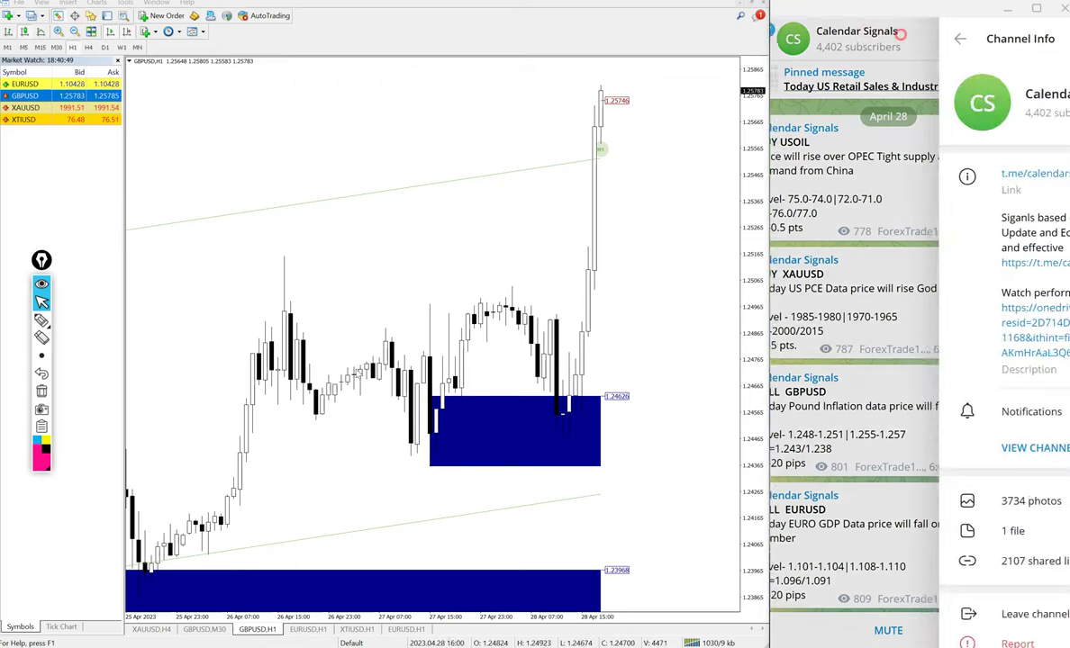
click(835, 37)
click(878, 48)
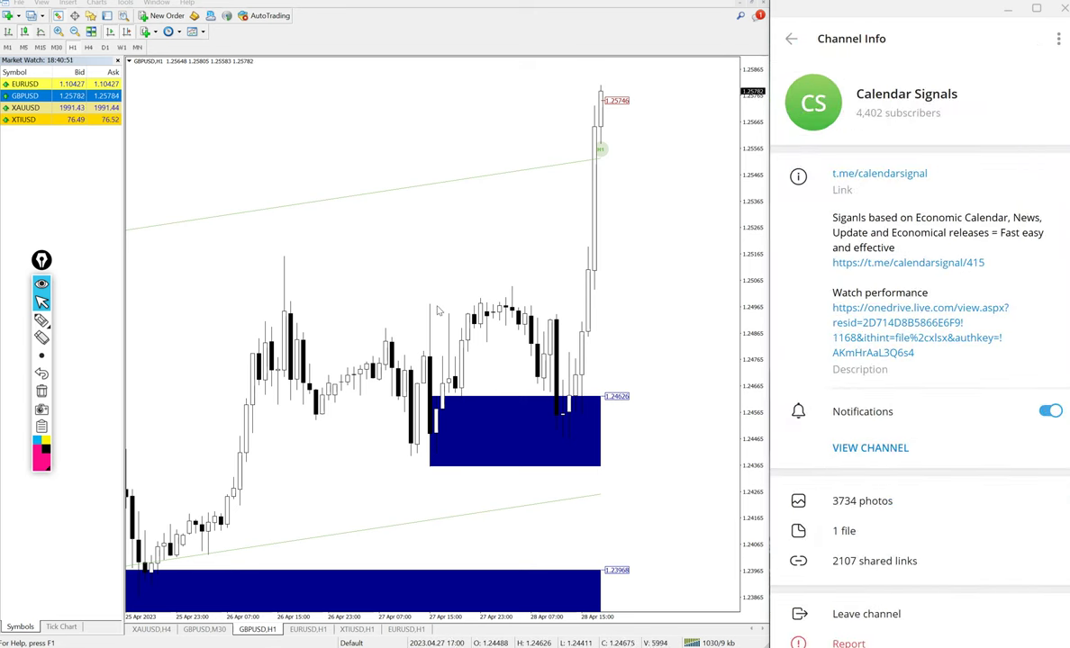
Circle the t.me/calendarsignal link with the pen, add short strokes beside it, and clear the marks.
click(42, 320)
mouse_move(865, 139)
mouse_down()
mouse_move(833, 145)
mouse_move(952, 135)
mouse_up()
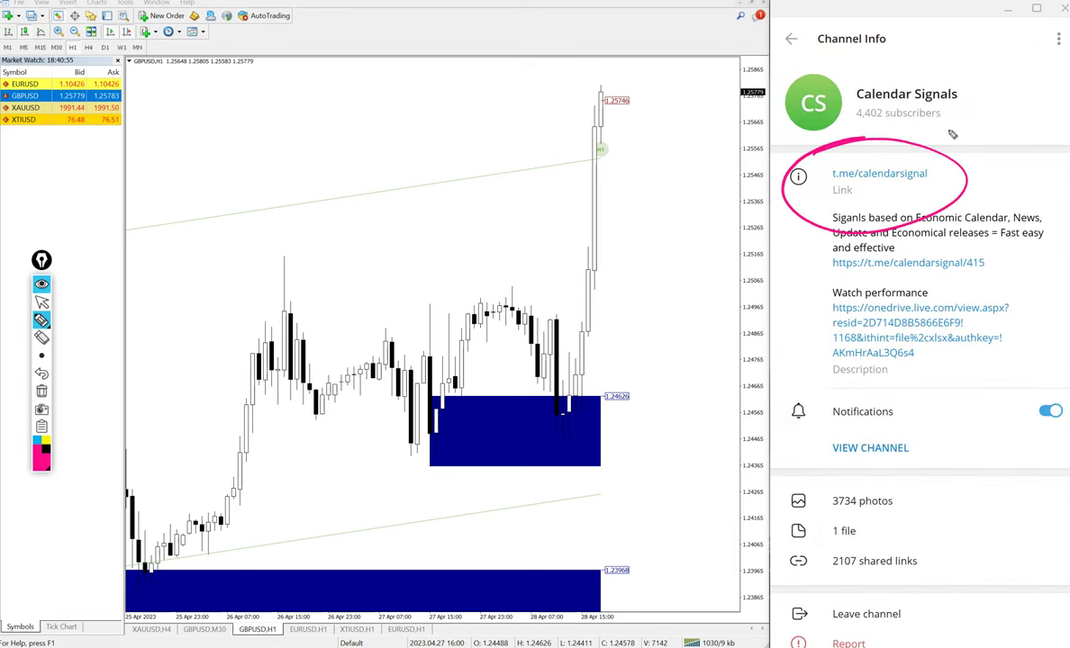
drag(820, 215, 764, 288)
drag(952, 161, 959, 143)
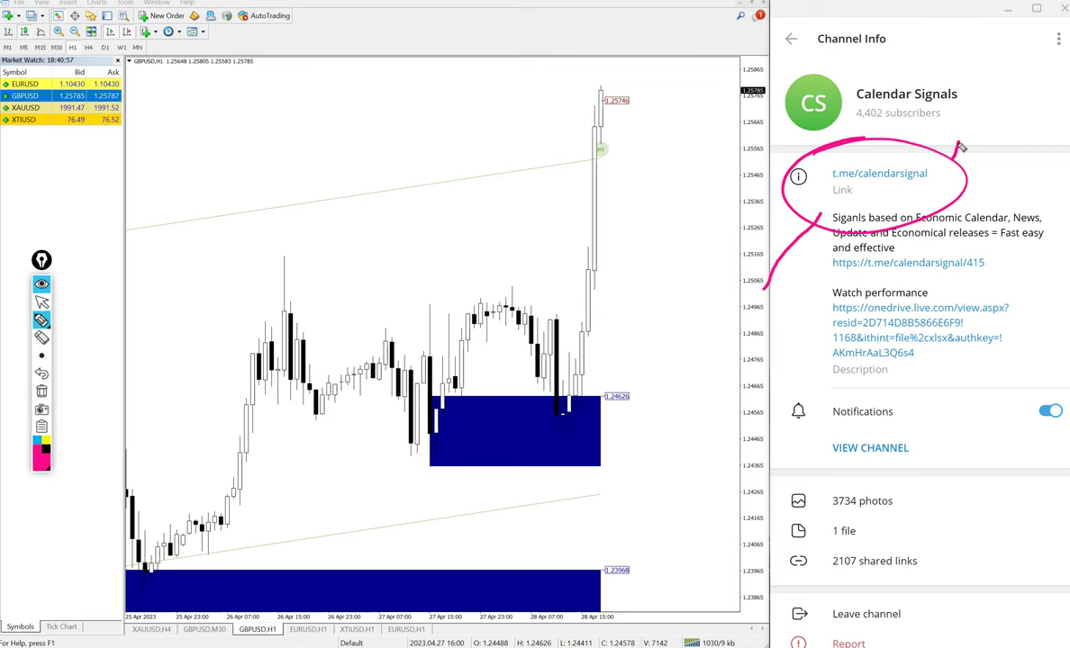
key(Escape)
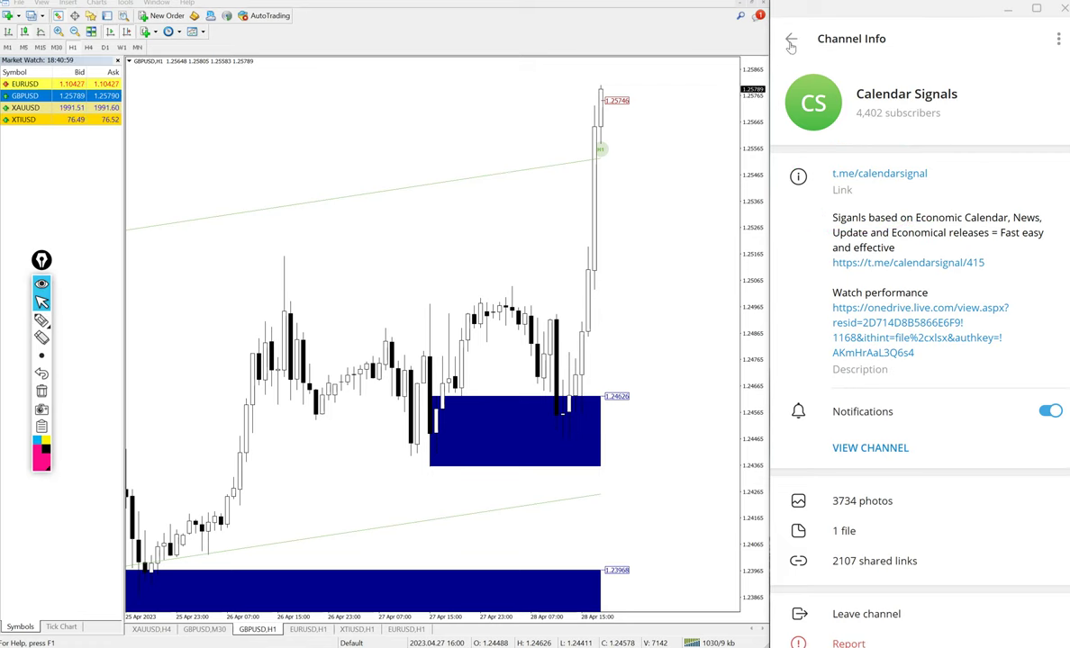
Return to the channel's messages and bring up the latest BUY USOIL result, with TP 76 done.
click(791, 41)
scroll(876, 400, down, 10)
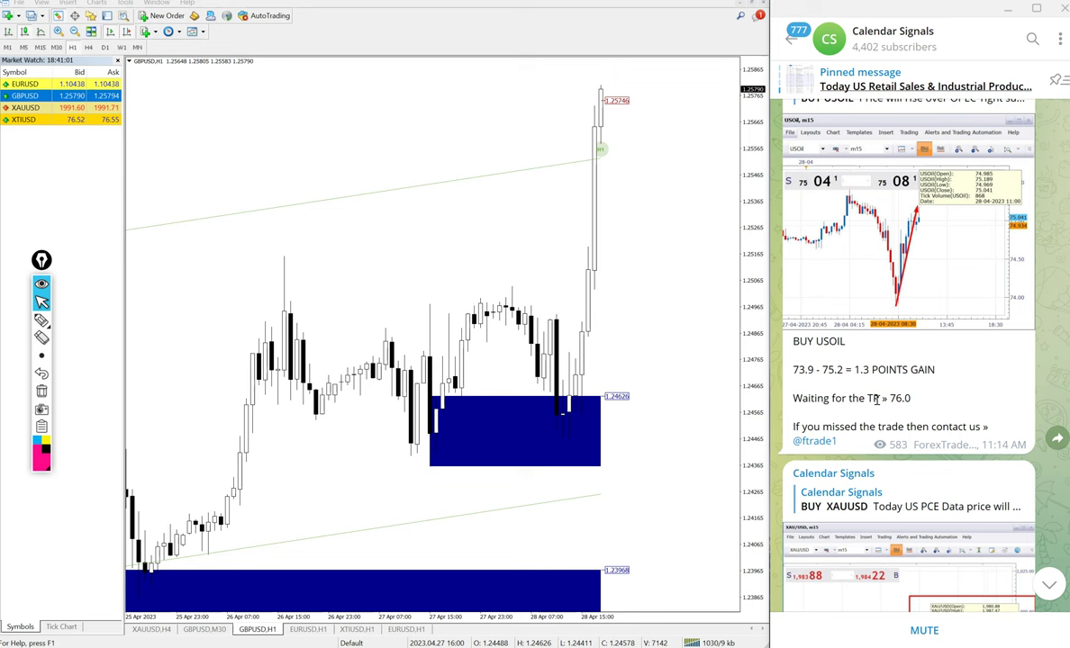
scroll(877, 400, down, 5)
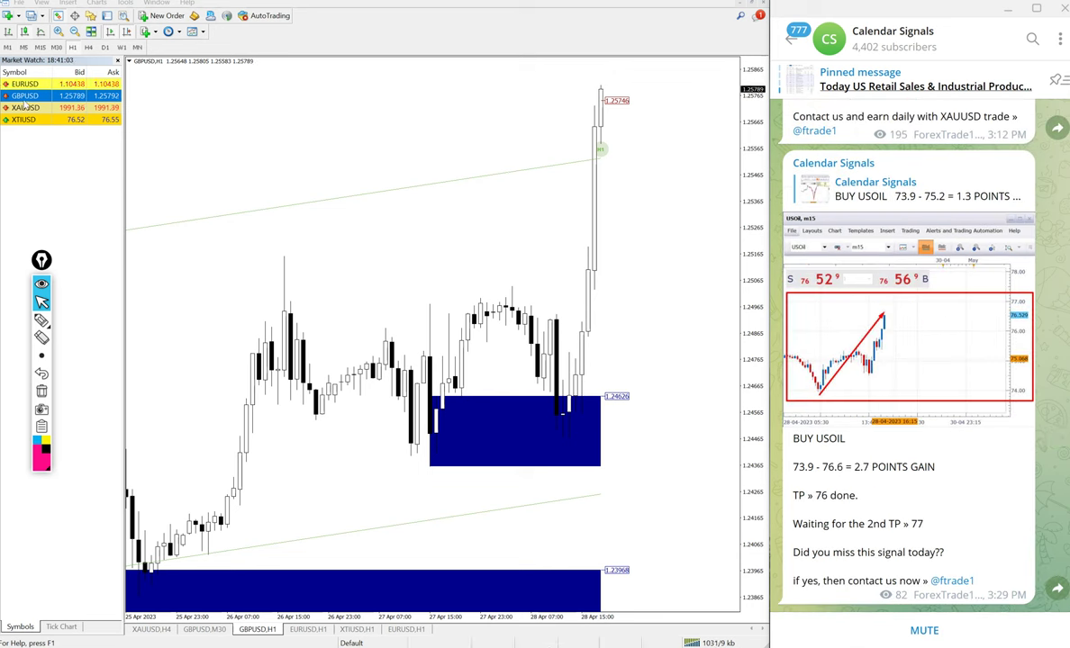
double_click(24, 121)
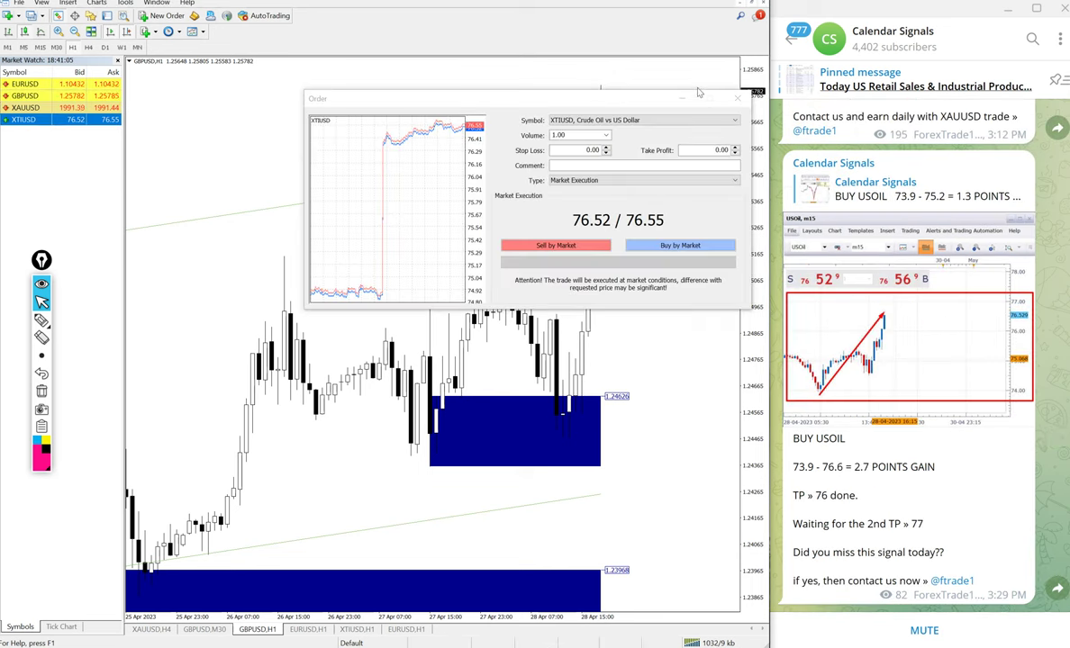
click(737, 99)
double_click(44, 120)
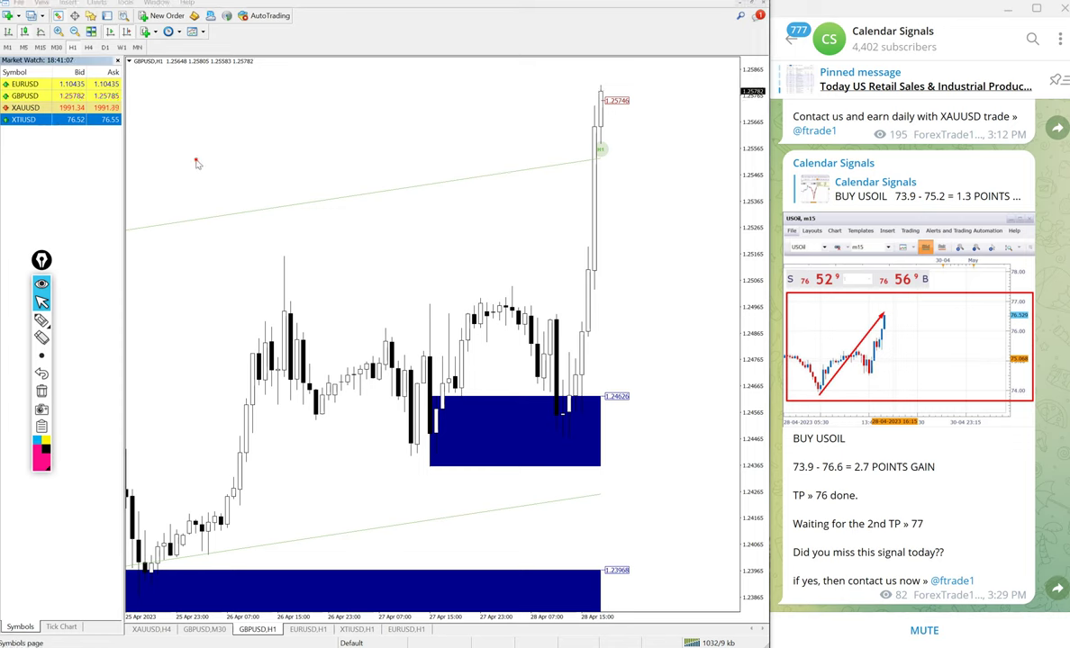
click(736, 98)
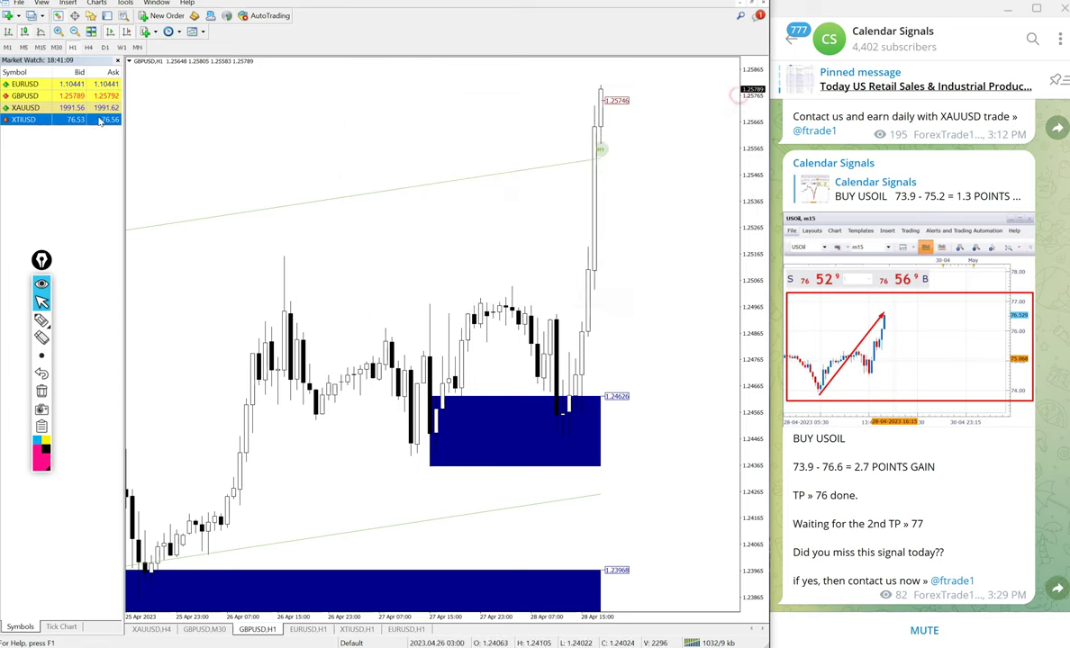
Load XTIUSD into the H1 chart that shows GBPUSD.
drag(23, 126, 340, 309)
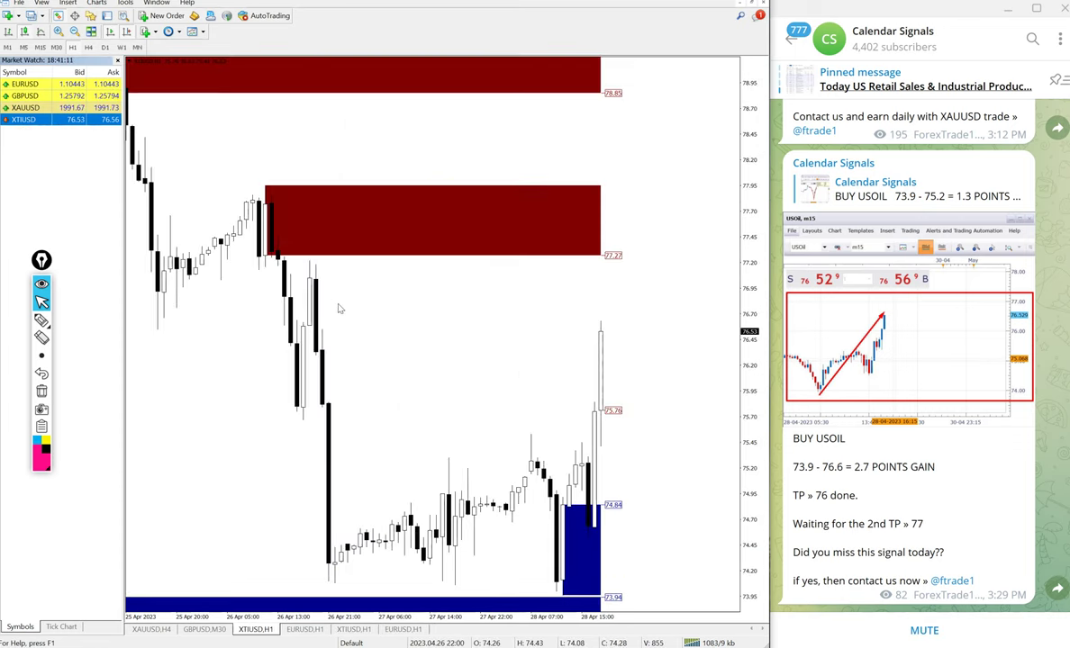
Handwrite the USOIL entry price 73.9 with the pen between the chart and the channel messages.
key(ctrl+shift+3)
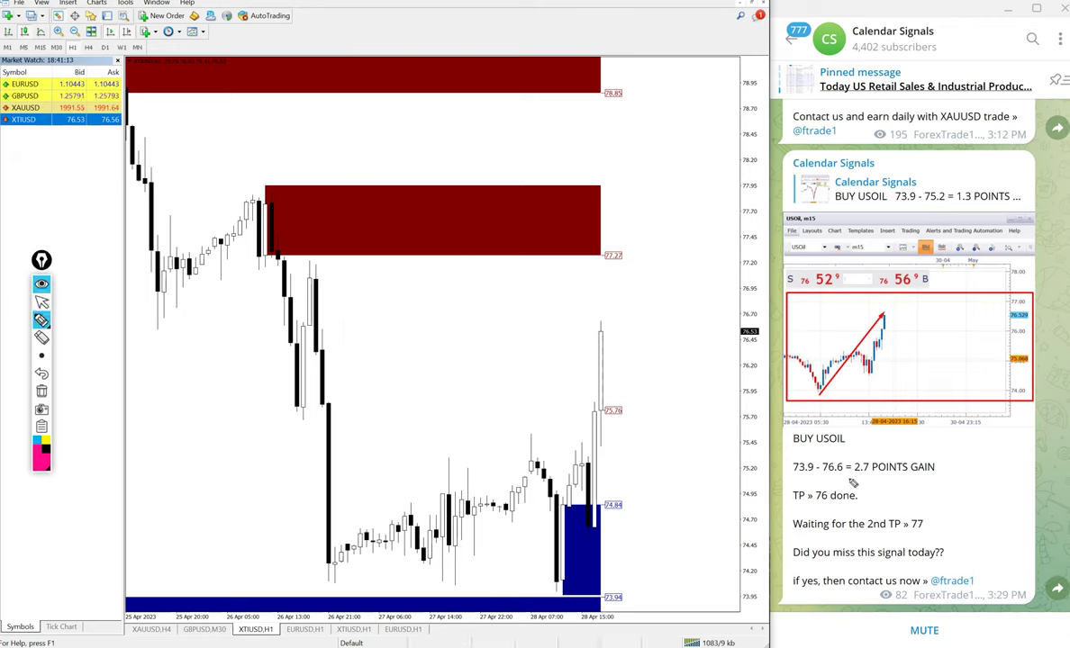
drag(648, 491, 717, 518)
drag(704, 479, 689, 507)
mouse_move(706, 451)
mouse_down()
mouse_move(732, 442)
mouse_move(741, 465)
mouse_up()
click(759, 431)
drag(786, 365, 820, 407)
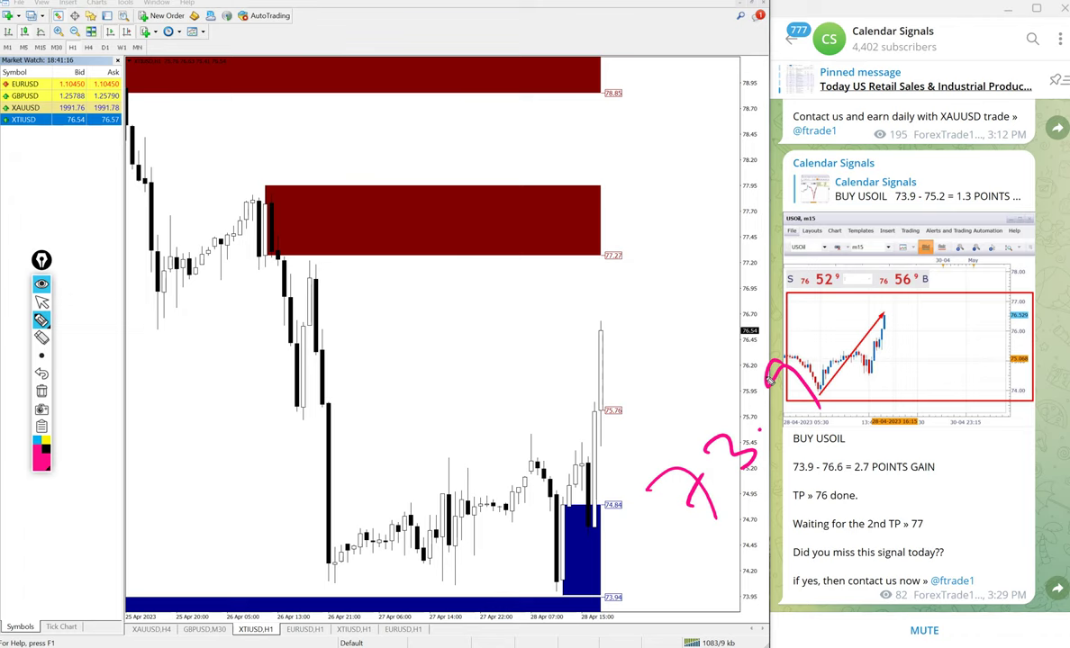
Handwrite the price 76.6 below the entry price and draw a slanted line after it.
mouse_move(728, 548)
mouse_down()
mouse_move(755, 538)
mouse_move(779, 565)
mouse_up()
drag(776, 527, 761, 554)
mouse_move(772, 484)
mouse_down()
mouse_move(814, 523)
mouse_move(806, 513)
mouse_up()
click(834, 482)
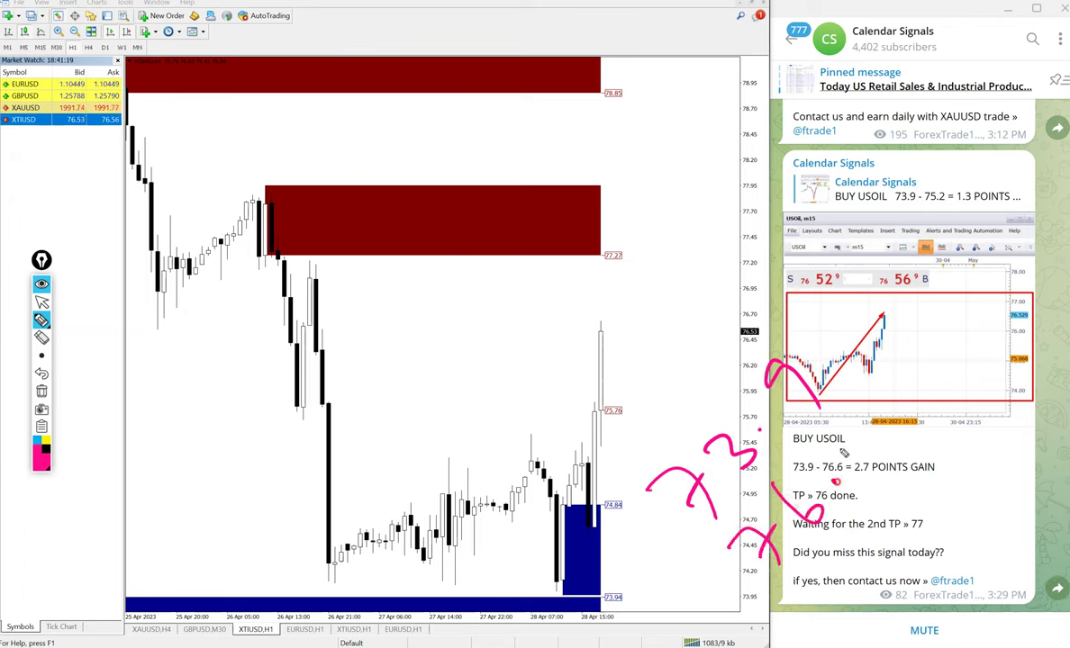
drag(840, 425, 864, 460)
drag(802, 593, 946, 414)
Handwrite "2.7 point gain" beyond the slanted line, and clear all annotations.
drag(864, 546, 928, 527)
click(919, 512)
mouse_move(927, 470)
mouse_down()
mouse_move(966, 487)
mouse_move(973, 434)
mouse_up()
mouse_move(970, 427)
mouse_down()
mouse_move(987, 439)
mouse_move(979, 430)
mouse_up()
click(985, 383)
mouse_move(984, 402)
mouse_down()
mouse_move(1004, 402)
mouse_move(1007, 324)
mouse_move(1030, 345)
mouse_up()
drag(1006, 344, 1028, 326)
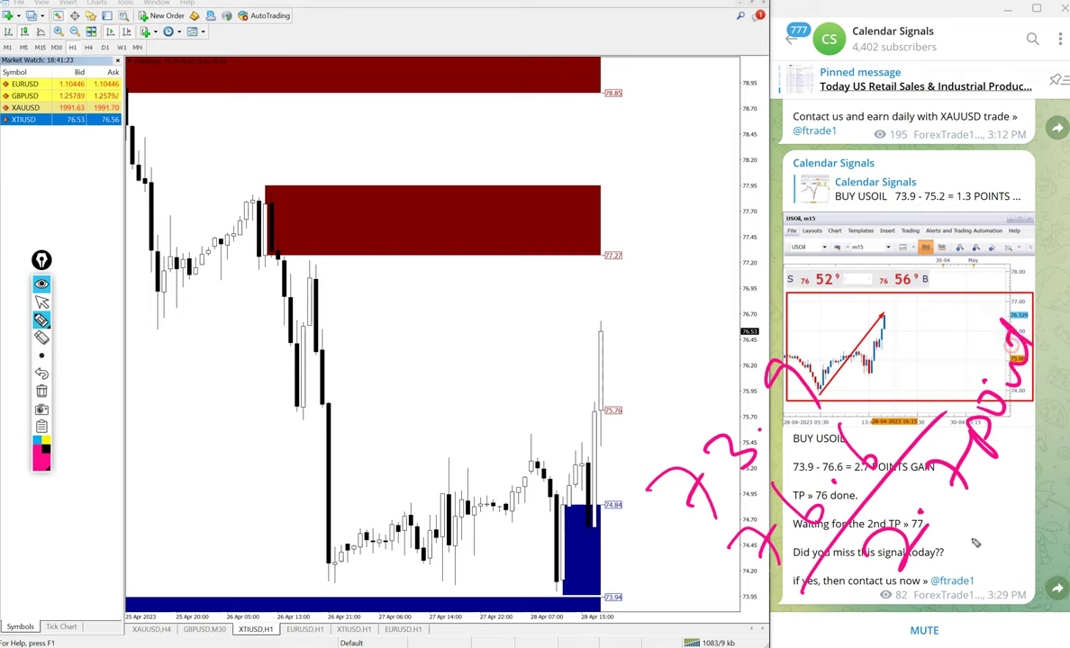
mouse_move(972, 539)
mouse_down()
mouse_move(1031, 463)
mouse_move(1041, 408)
mouse_up()
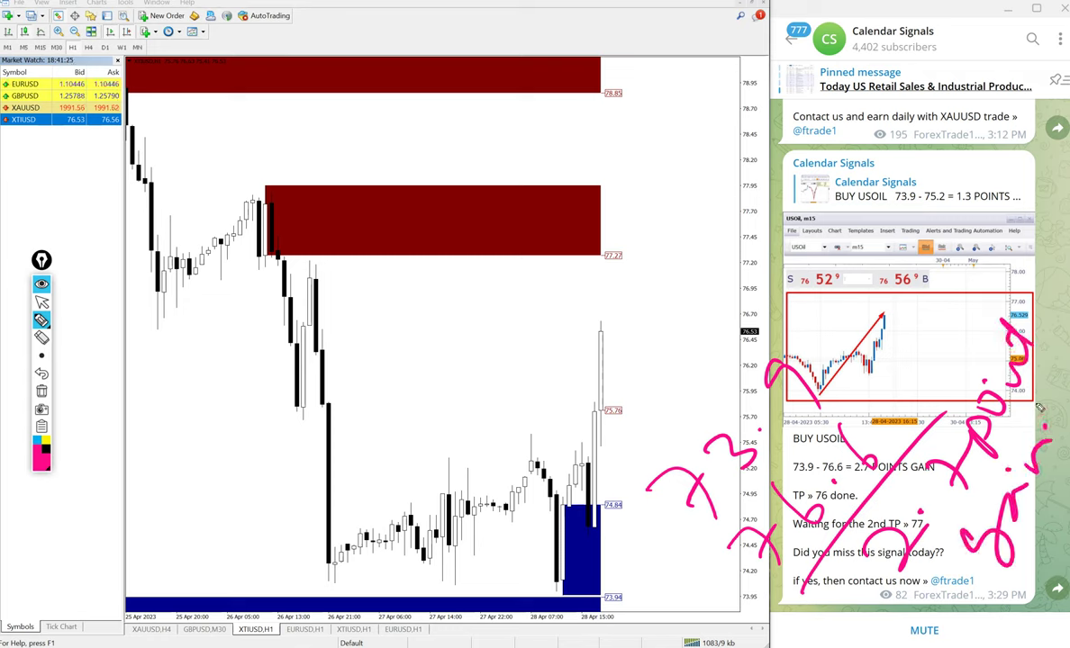
key(ctrl+shift+7)
key(ctrl+shift+2)
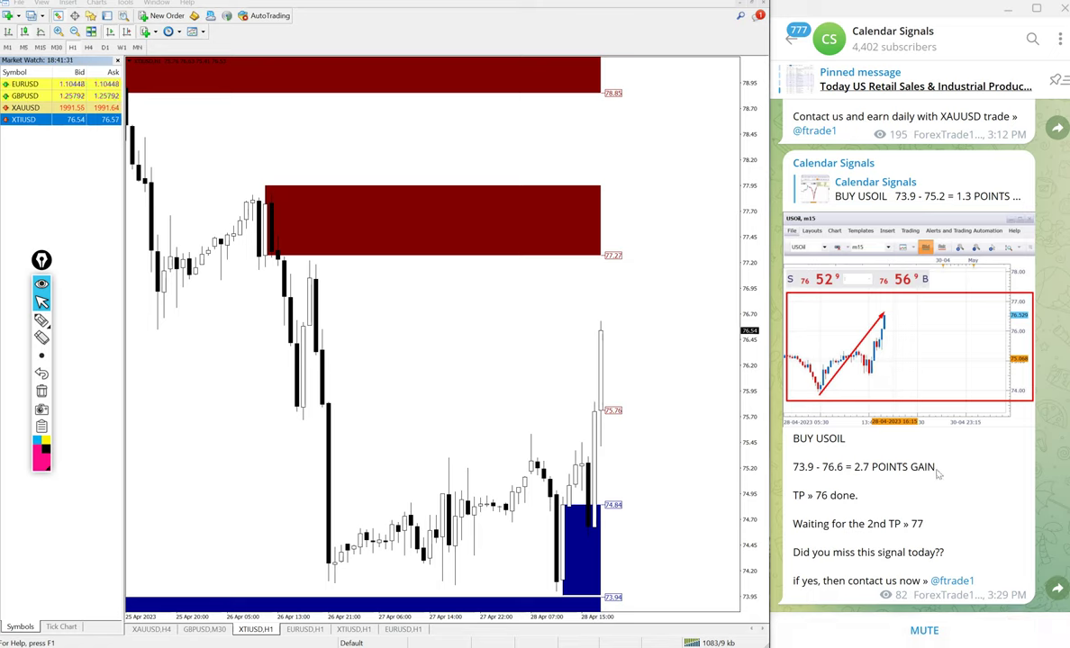
Bring up the BUY XAUUSD update for 1976 - 1995 in the channel.
scroll(934, 439, up, 4)
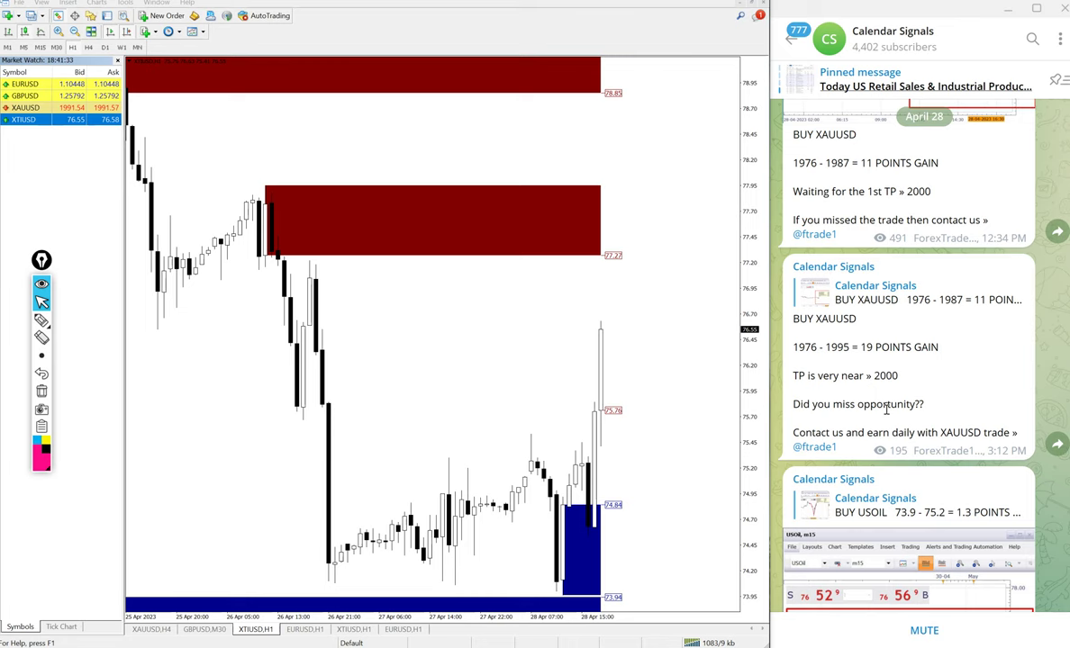
double_click(25, 107)
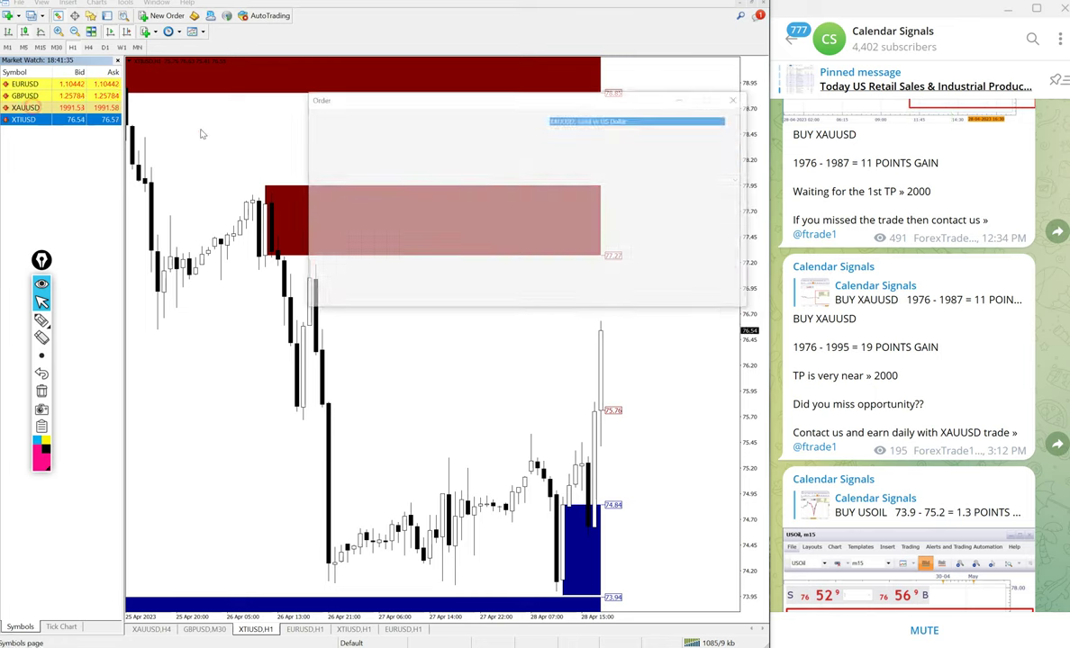
click(737, 99)
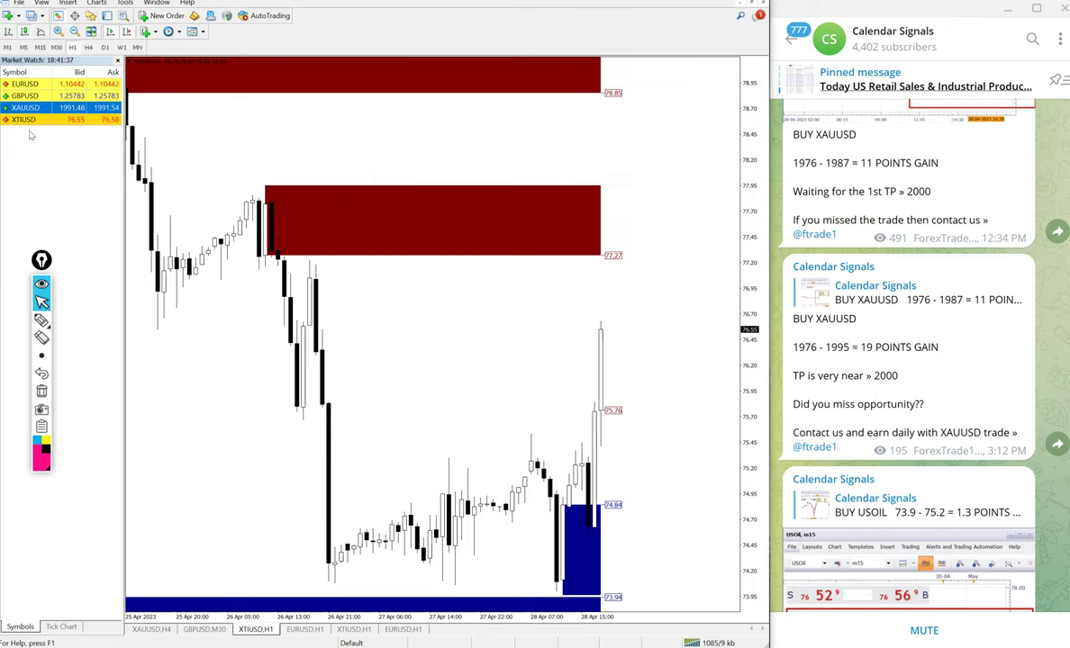
double_click(34, 107)
click(735, 99)
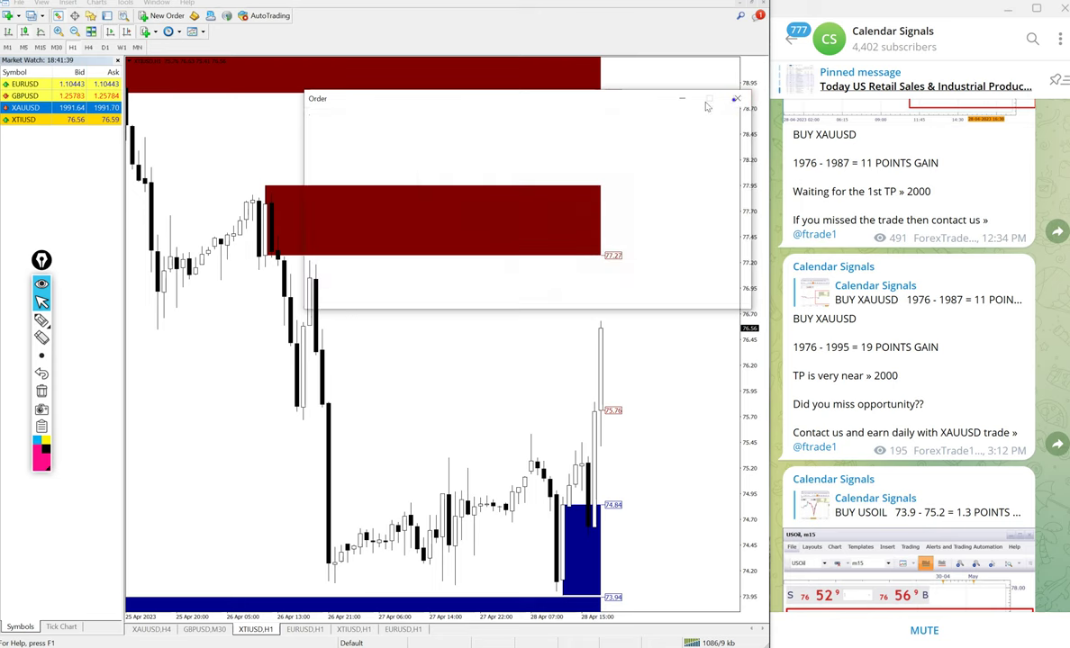
right_click(735, 100)
double_click(29, 108)
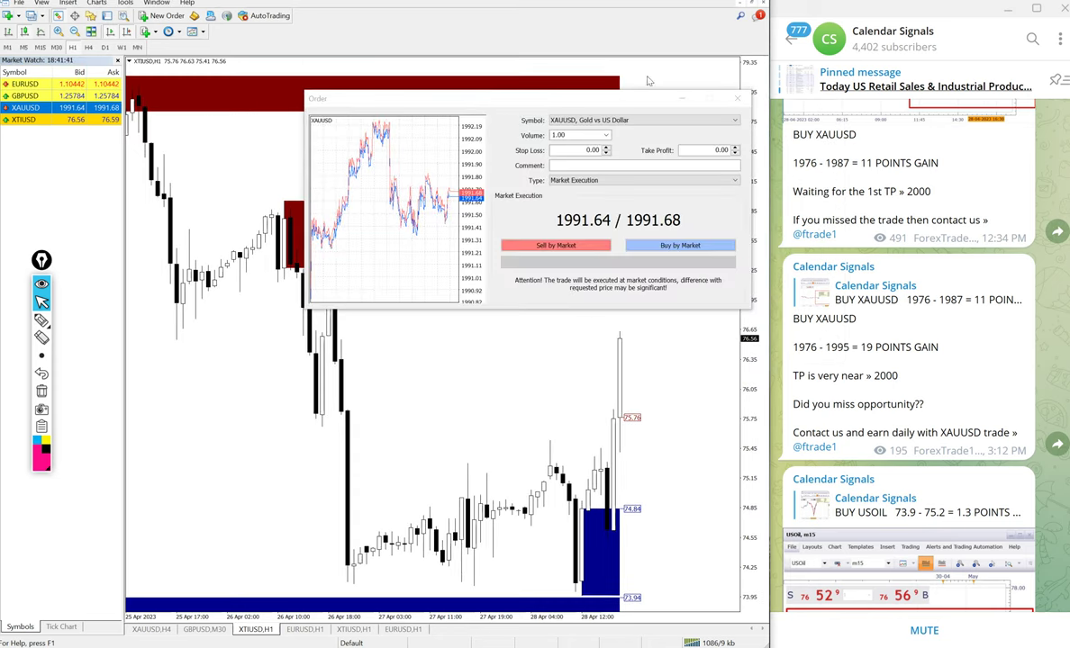
click(733, 96)
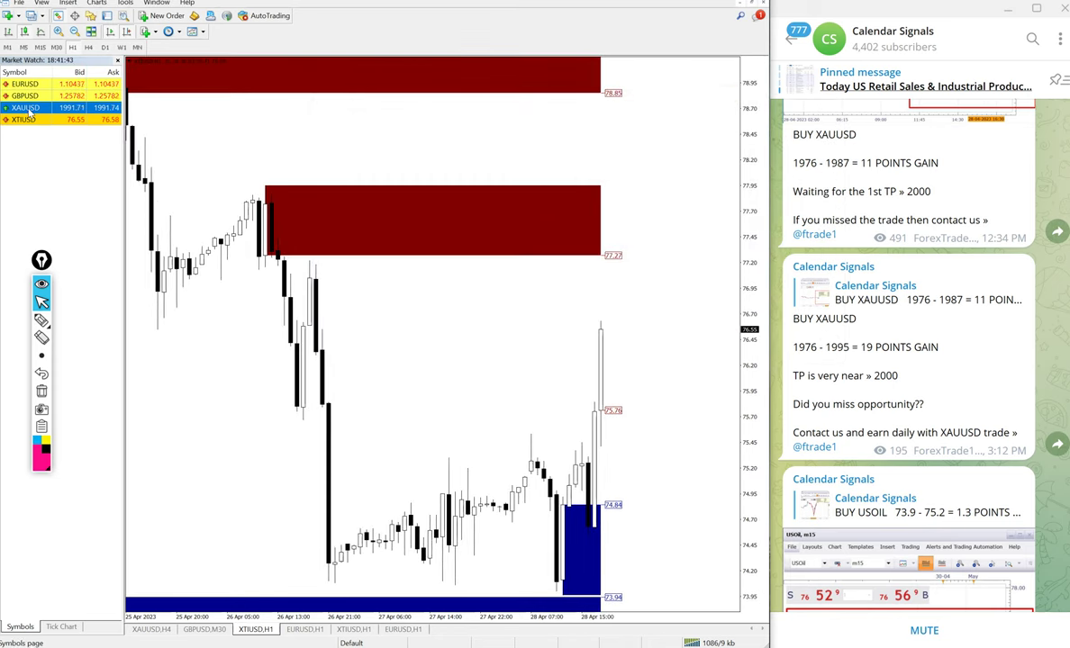
Load the XAUUSD chart in place of the XTIUSD one.
double_click(31, 108)
click(737, 98)
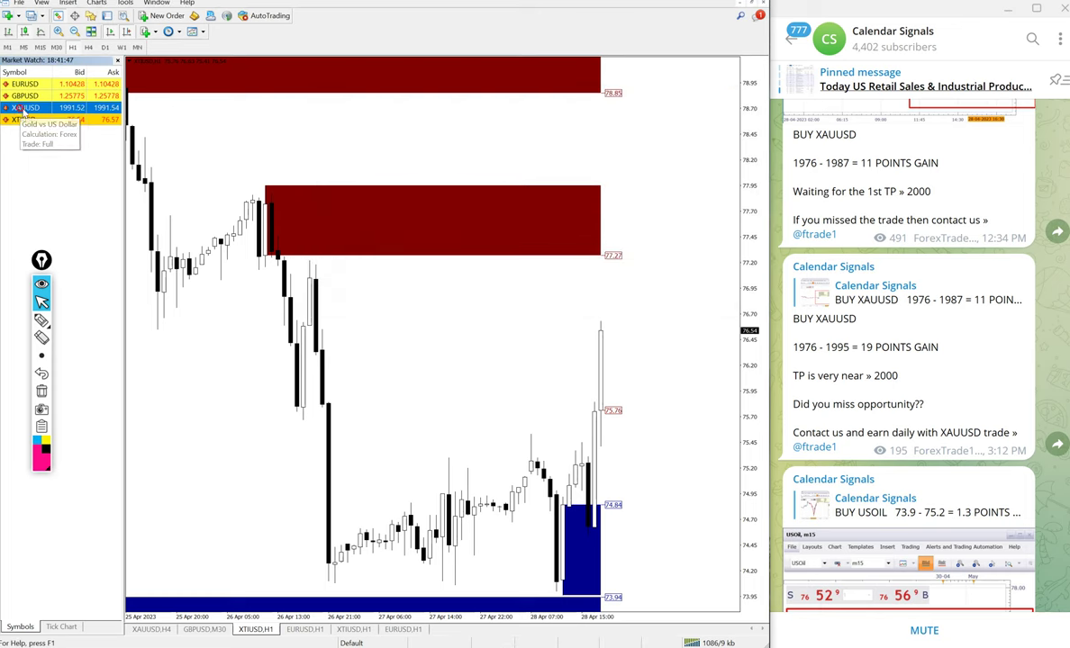
drag(20, 109, 196, 117)
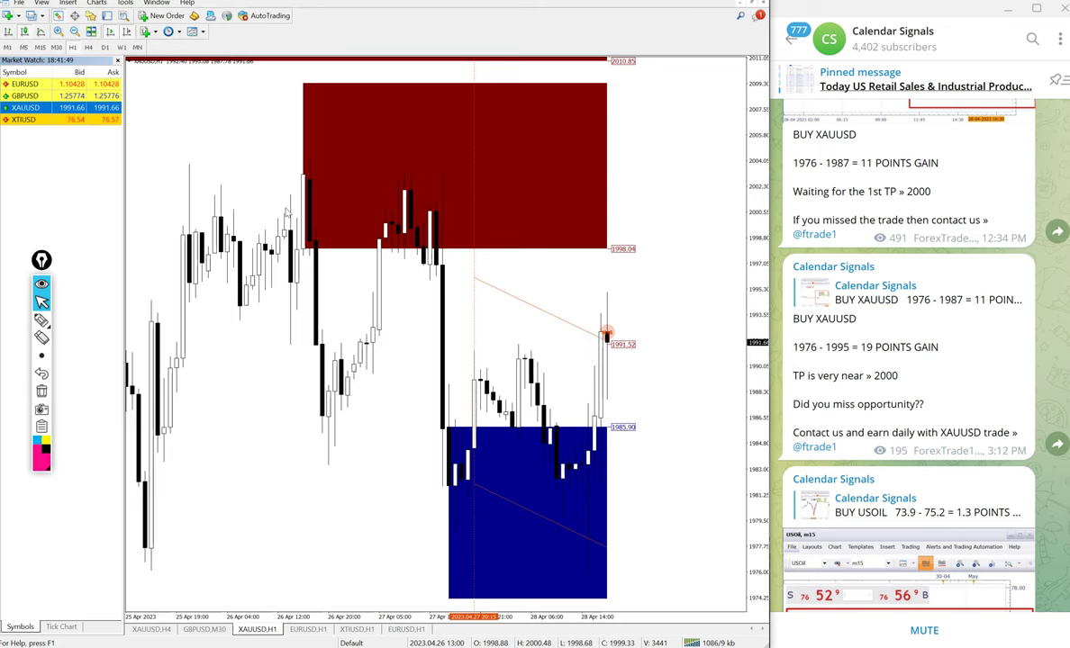
Handwrite the XAUUSD entry price 1976 with the pen and mark the latest candle's high on the chart.
key(ctrl+shift+3)
mouse_move(701, 344)
mouse_down()
mouse_move(733, 416)
mouse_move(719, 369)
mouse_move(789, 321)
mouse_move(773, 338)
mouse_up()
drag(604, 283, 649, 277)
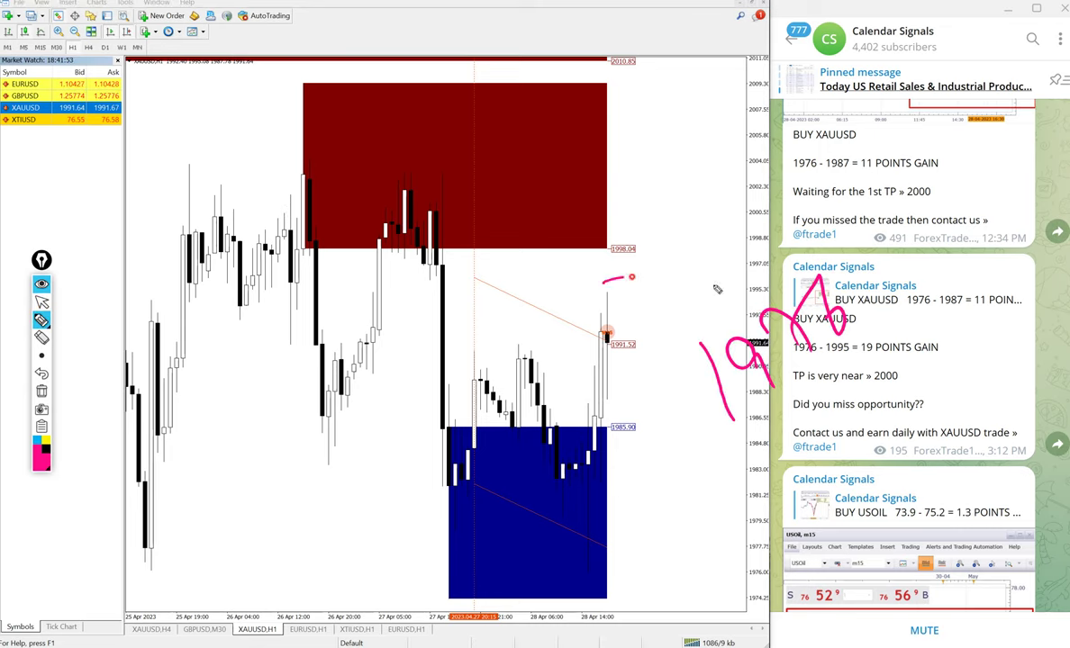
Handwrite the price 1995 below the entry price and draw a long slanted line after it.
drag(737, 425, 783, 488)
mouse_move(807, 416)
mouse_down()
mouse_move(834, 452)
mouse_move(872, 389)
mouse_move(849, 364)
mouse_move(905, 384)
mouse_move(891, 388)
mouse_up()
drag(875, 350, 922, 313)
drag(813, 520, 992, 353)
Handwrite "19 points gain" beyond the slanted line, clear all annotations, and return to the normal pointer.
mouse_move(869, 485)
mouse_down()
mouse_move(927, 537)
mouse_move(878, 477)
mouse_move(910, 424)
mouse_move(937, 387)
mouse_move(1012, 353)
mouse_move(1028, 372)
mouse_up()
drag(1011, 370, 1032, 353)
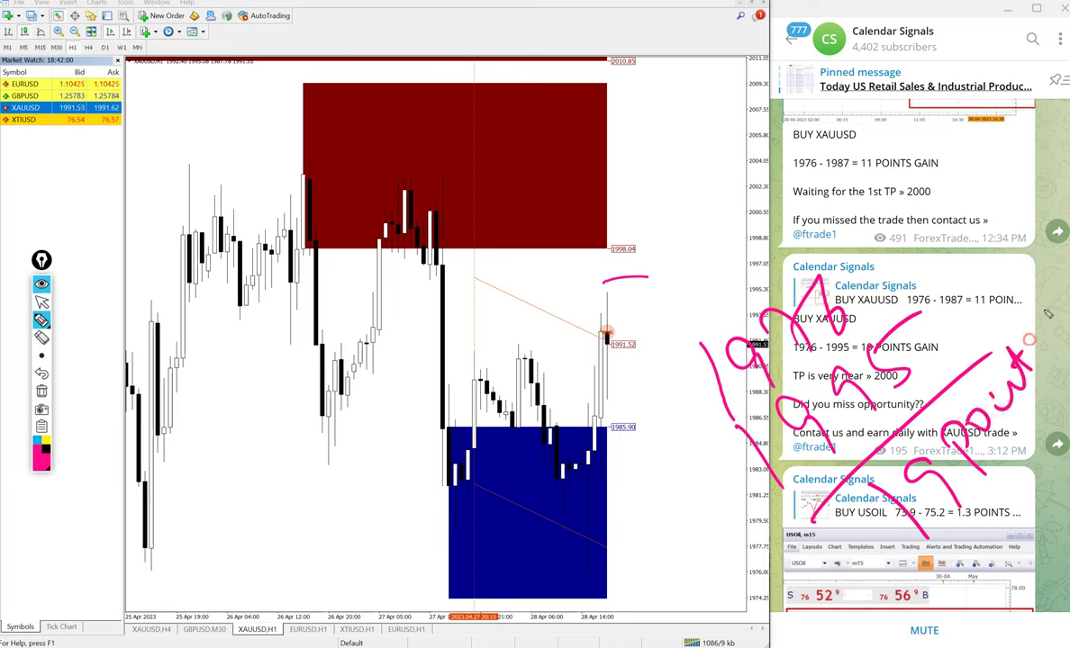
mouse_move(957, 545)
mouse_down()
mouse_move(996, 563)
mouse_move(996, 509)
mouse_move(1042, 469)
mouse_up()
drag(1040, 342, 1043, 367)
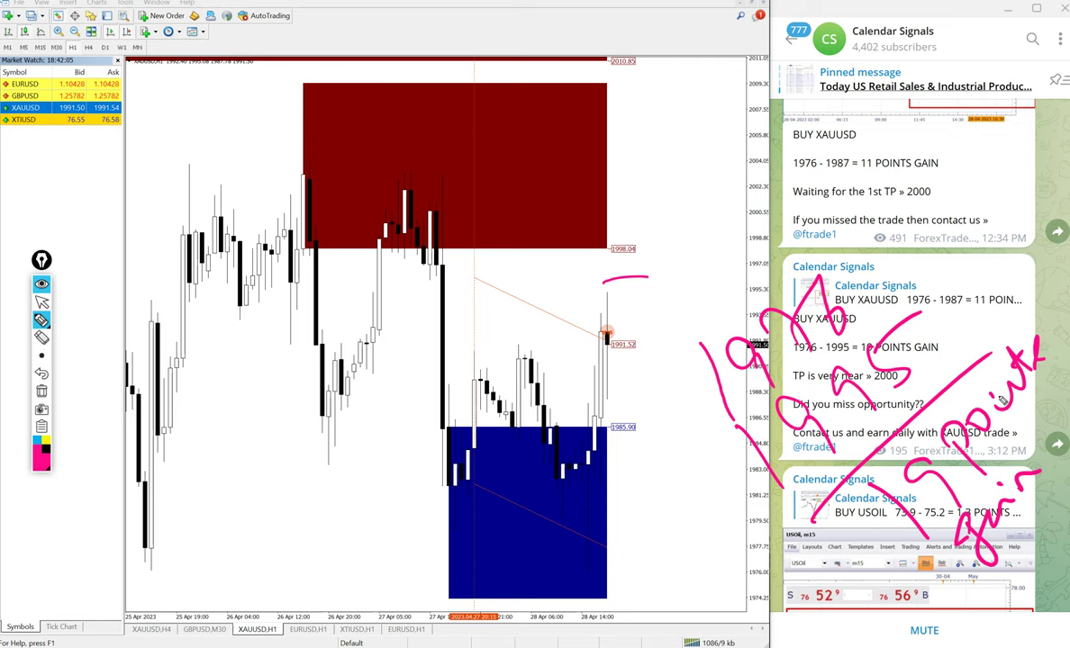
key(ctrl+shift+7)
key(ctrl+shift+2)
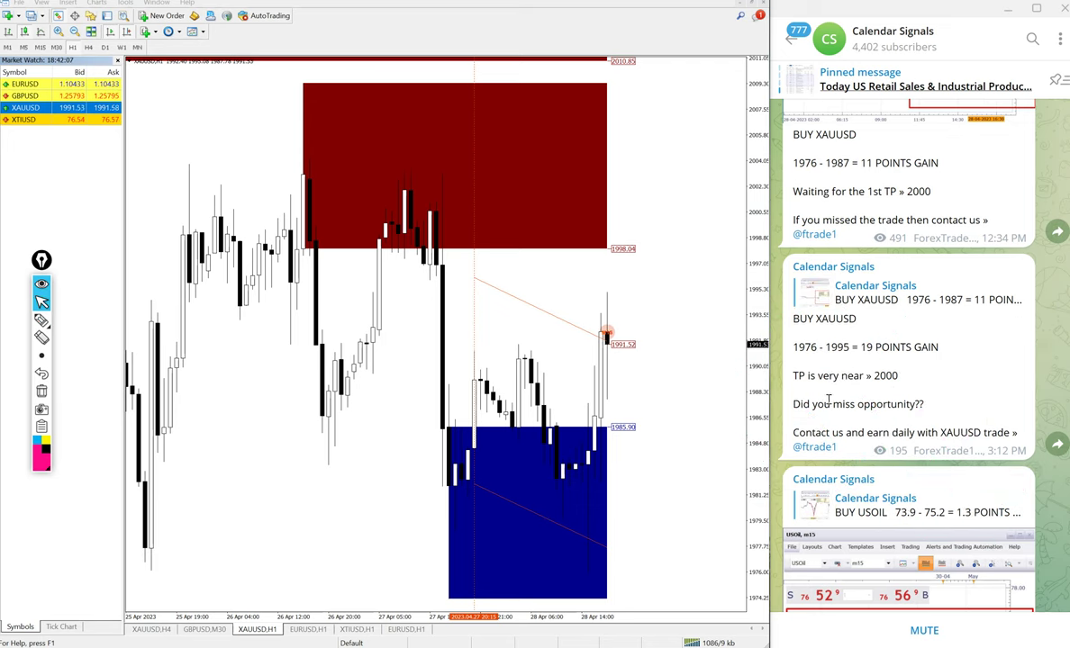
Bring up the SELL GBPUSD update for 1.249 - 1.244 in the channel and load the GBPUSD chart.
scroll(867, 369, up, 6)
scroll(867, 369, up, 3)
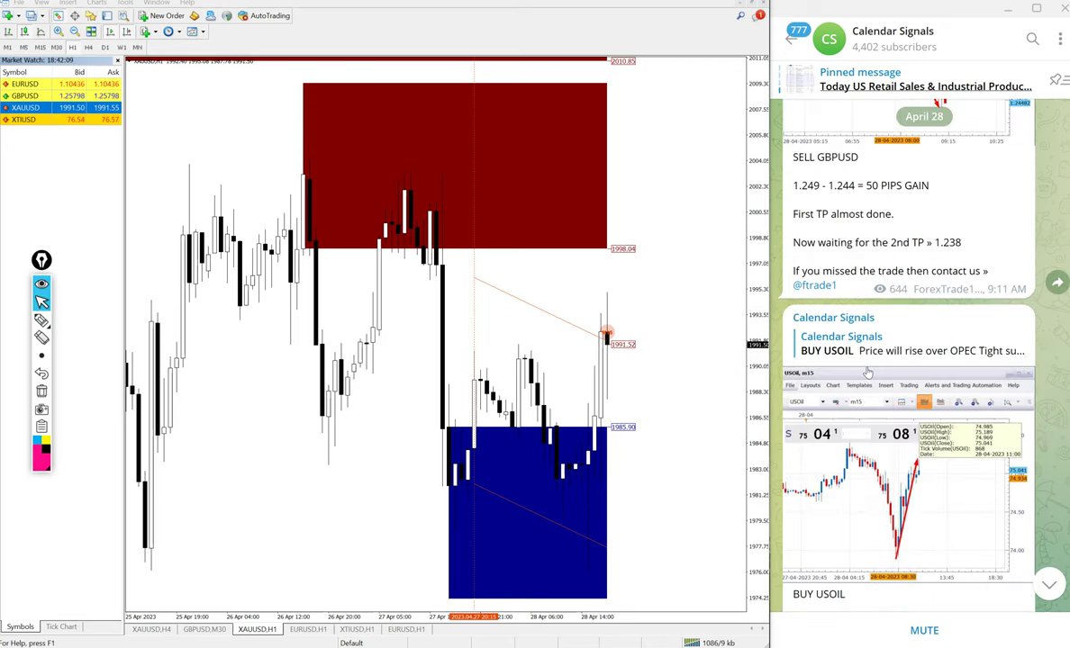
scroll(923, 464, up, 3)
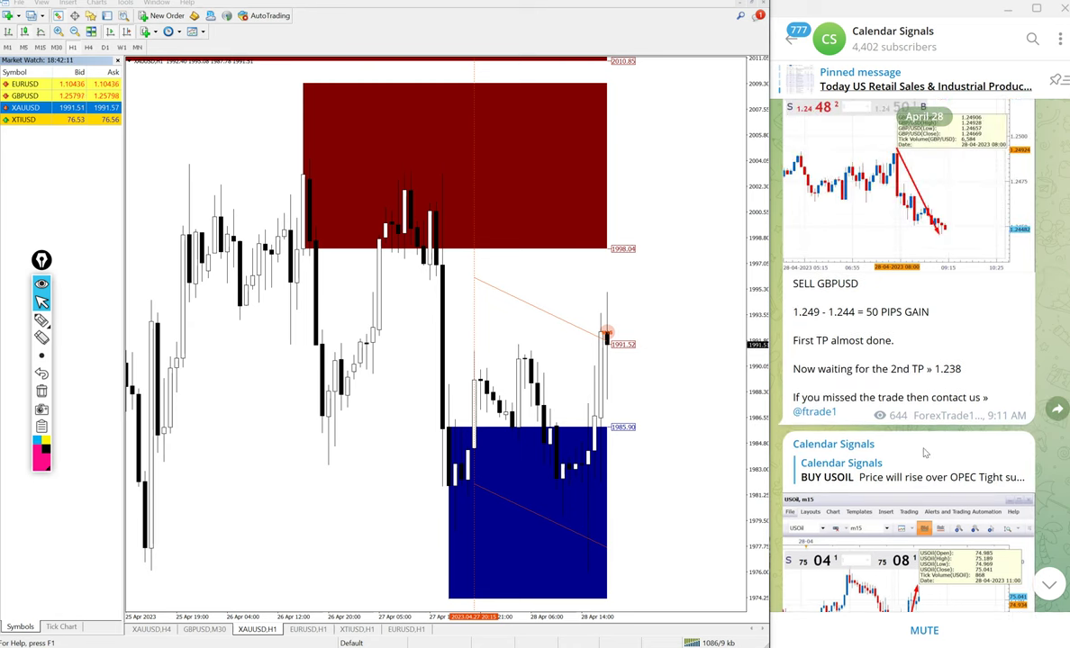
double_click(26, 95)
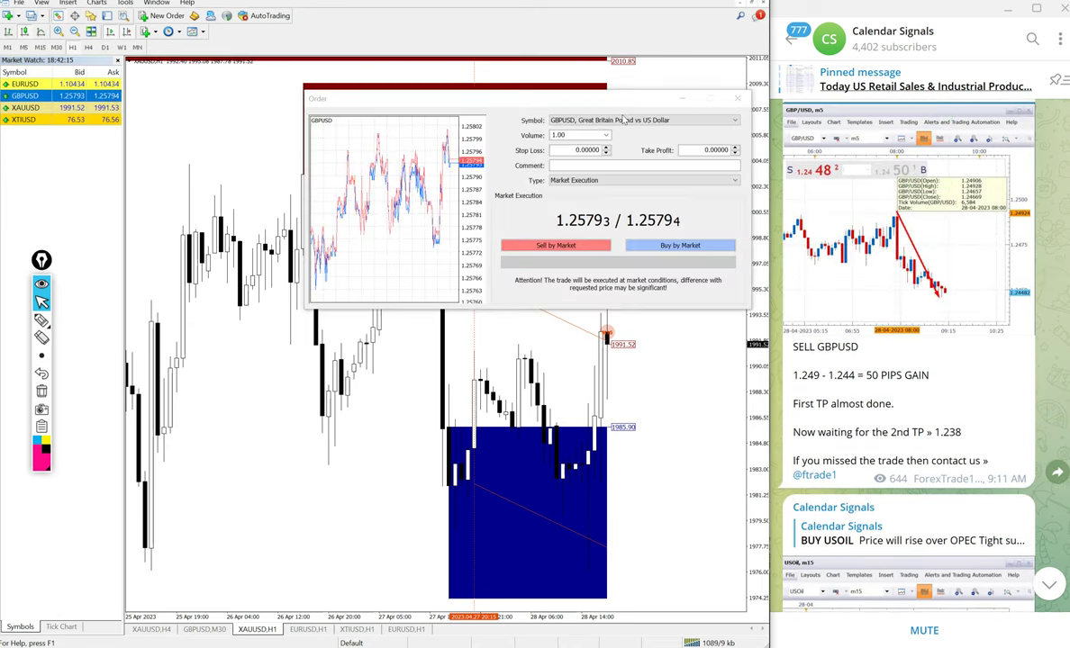
click(739, 94)
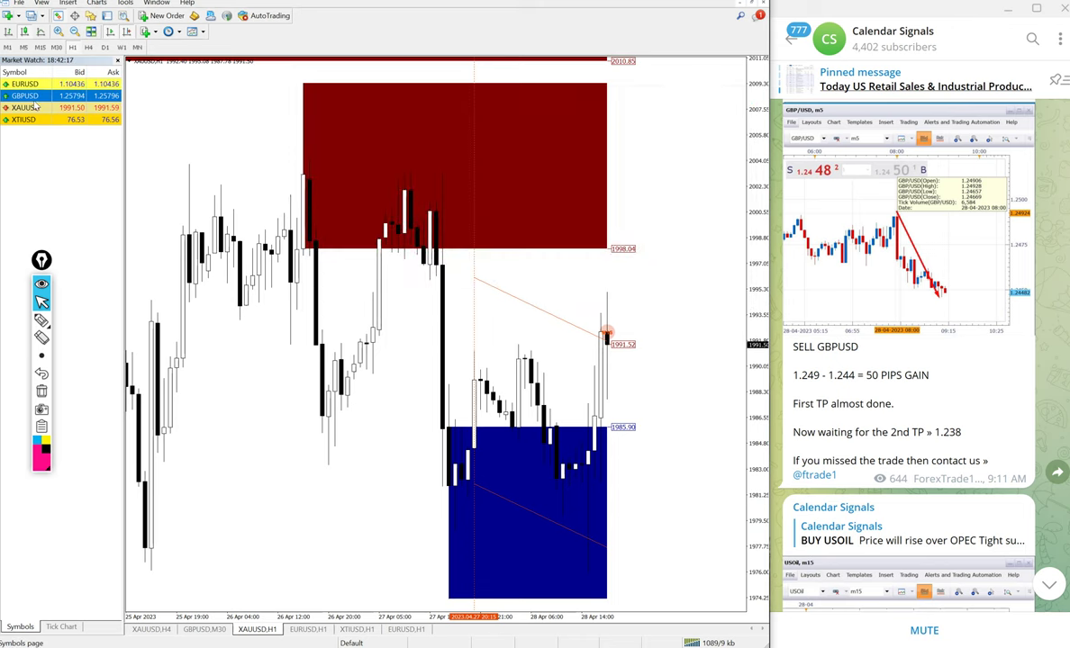
drag(184, 102, 189, 108)
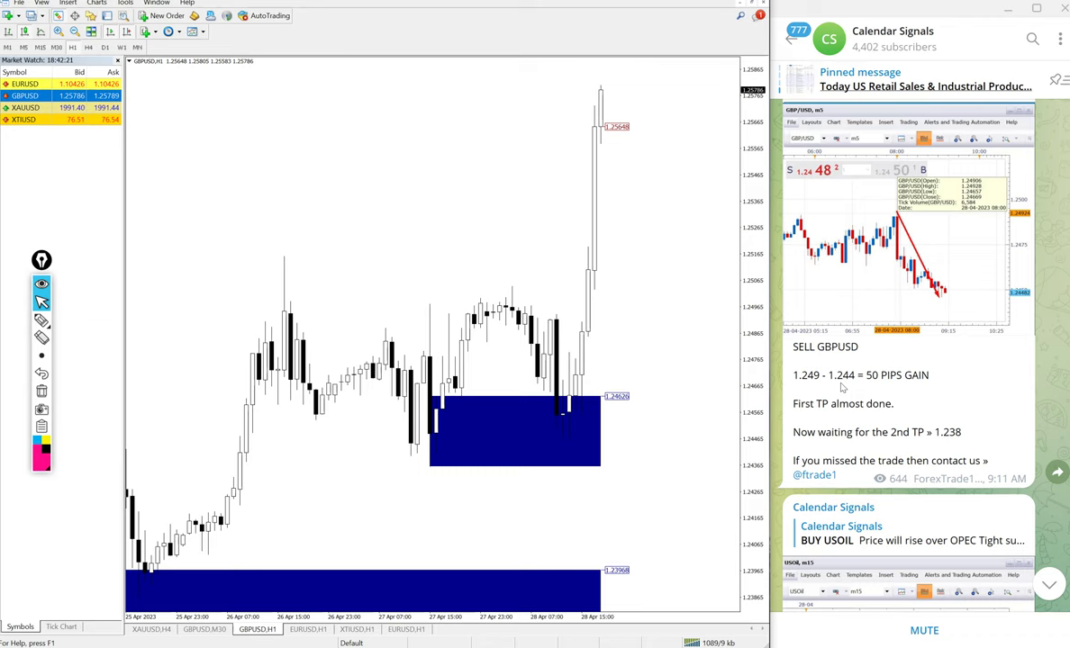
Handwrite the GBPUSD entry price 1.2490 with the pen and mark the April 28 low on the chart.
key(ctrl+shift+3)
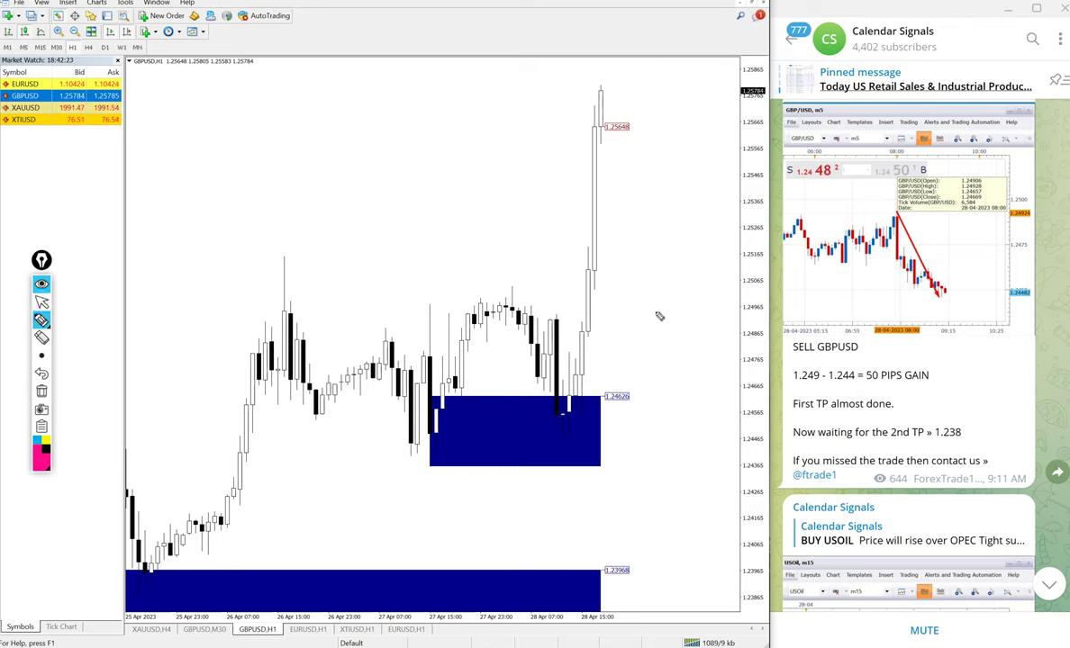
mouse_move(667, 266)
mouse_down()
mouse_move(708, 345)
mouse_move(878, 189)
mouse_move(837, 217)
mouse_up()
drag(558, 439, 586, 433)
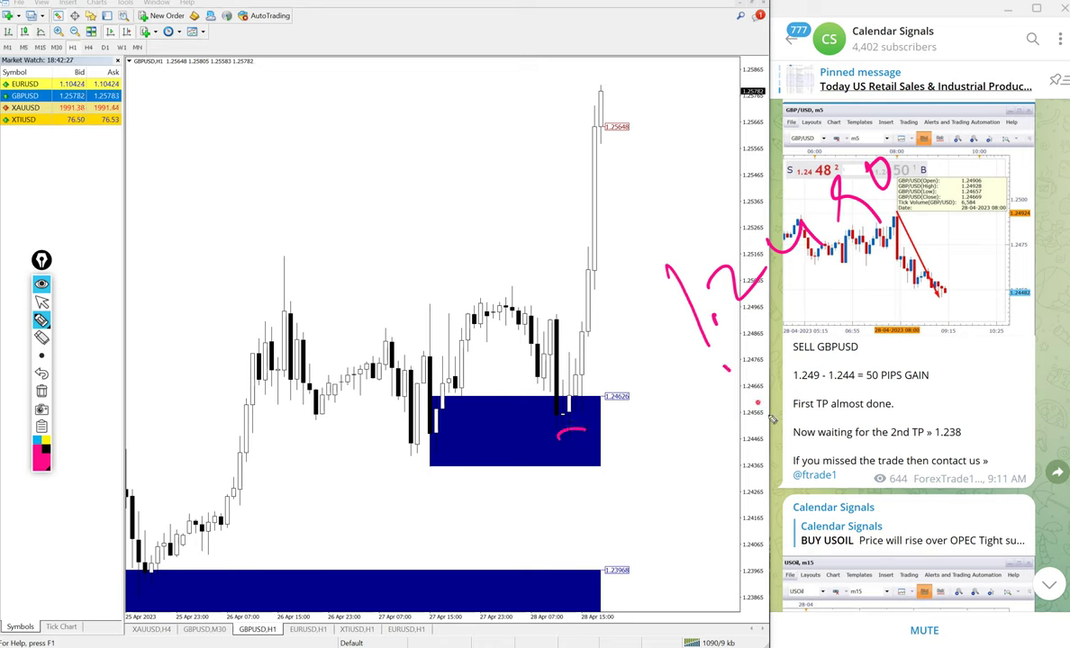
Handwrite the price 1.2440 below the GBPUSD entry price and draw a slanted line after it.
drag(725, 365, 843, 347)
drag(847, 311, 896, 311)
mouse_move(894, 270)
mouse_down()
mouse_move(941, 271)
mouse_move(939, 238)
mouse_up()
drag(793, 504, 982, 312)
Handwrite "50 pips gain" beyond the slanted line, clear all annotations, and return to the normal pointer.
mouse_move(867, 431)
mouse_down()
mouse_move(928, 452)
mouse_move(924, 467)
mouse_up()
drag(889, 452, 915, 427)
drag(930, 422, 989, 427)
mouse_move(951, 387)
mouse_down()
mouse_move(973, 395)
mouse_move(1024, 362)
mouse_move(1021, 318)
mouse_up()
click(965, 352)
drag(974, 479, 978, 526)
mouse_move(988, 495)
mouse_down()
mouse_move(999, 504)
mouse_move(1012, 484)
mouse_up()
click(995, 442)
drag(1010, 434, 1035, 418)
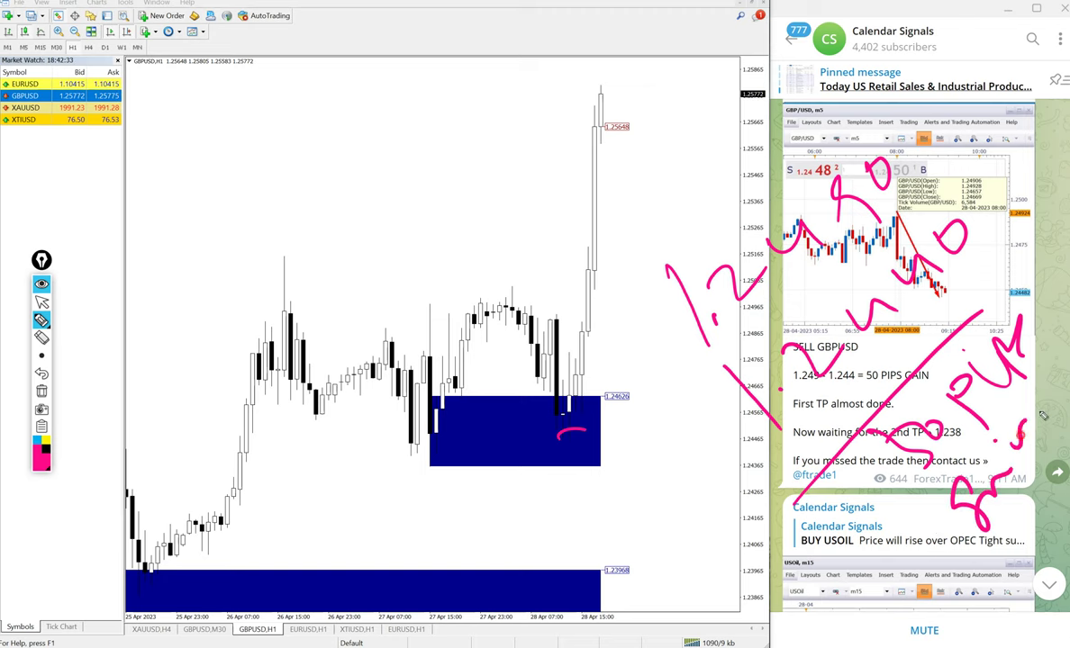
click(1043, 399)
key(ctrl+shift+7)
key(ctrl+shift+2)
Bring up the SELL EURUSD update for 1.103 - 1.099 in the channel and load the EURUSD chart.
scroll(895, 315, up, 3)
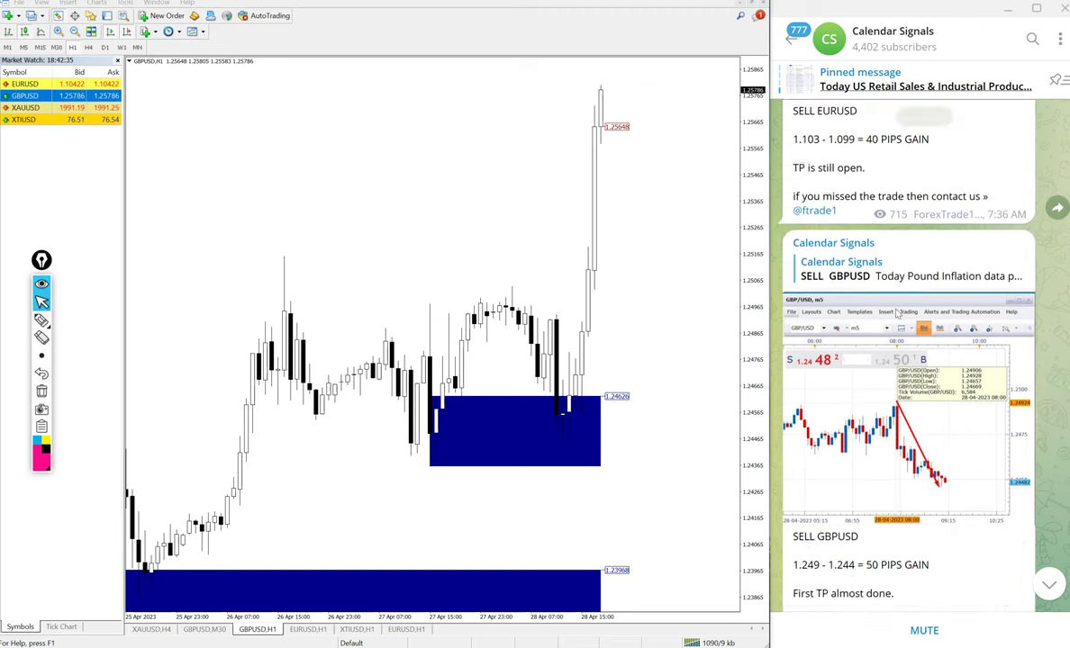
scroll(908, 309, up, 1)
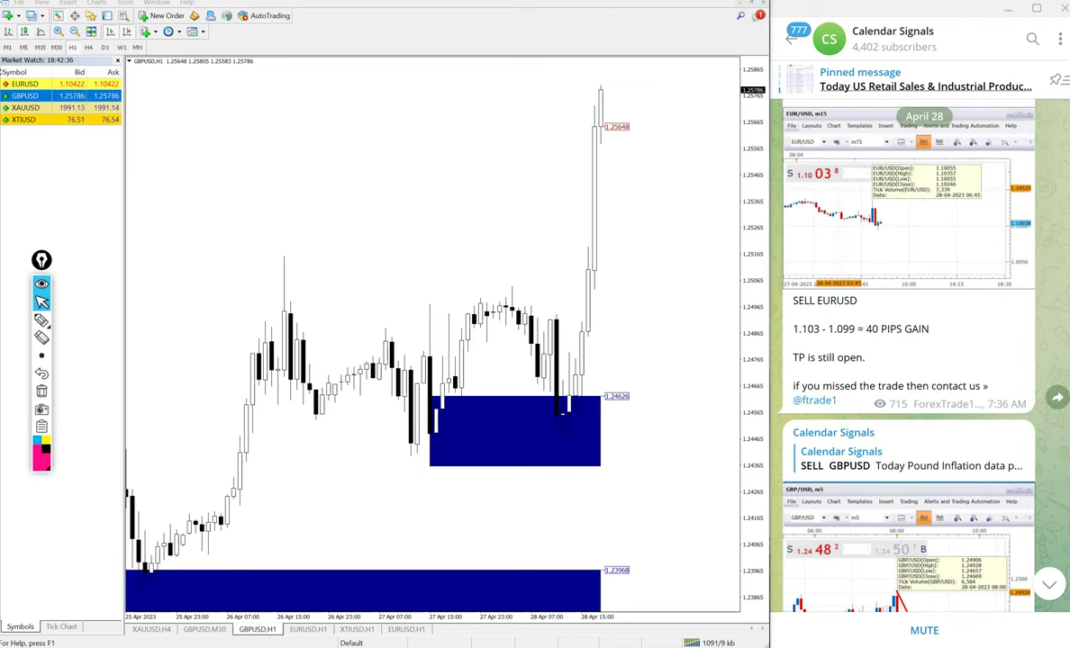
double_click(23, 84)
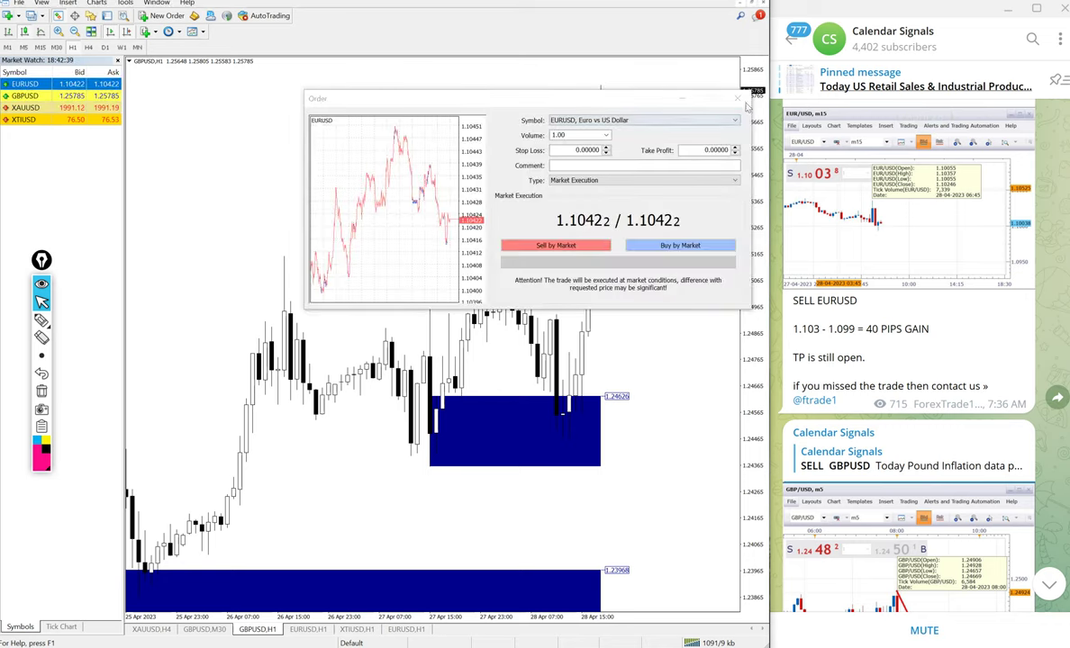
click(737, 99)
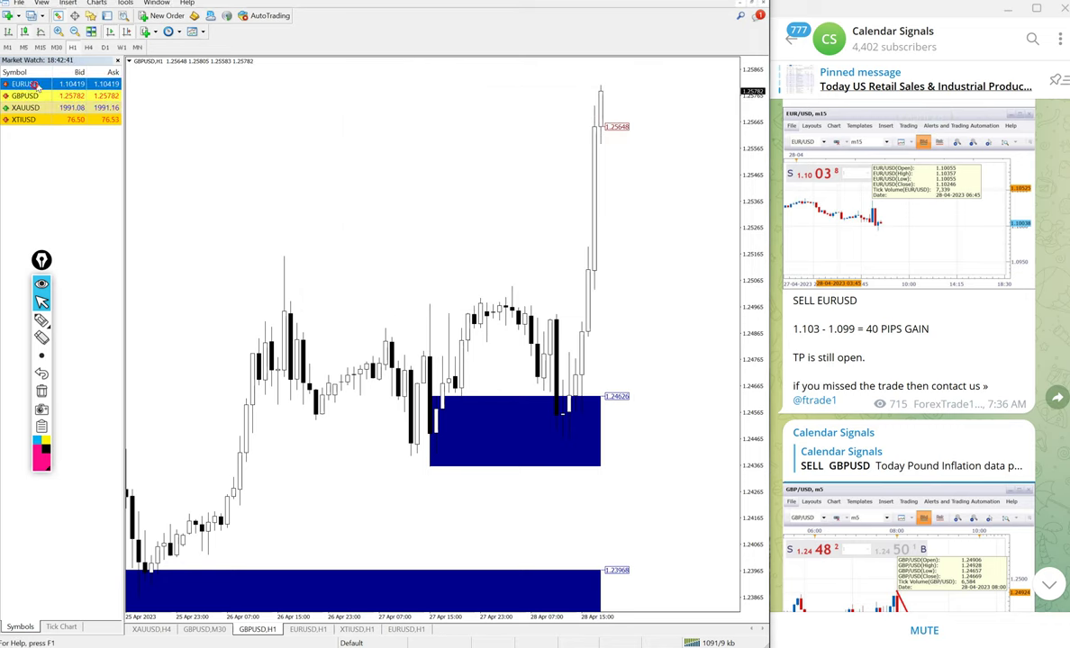
drag(205, 119, 209, 124)
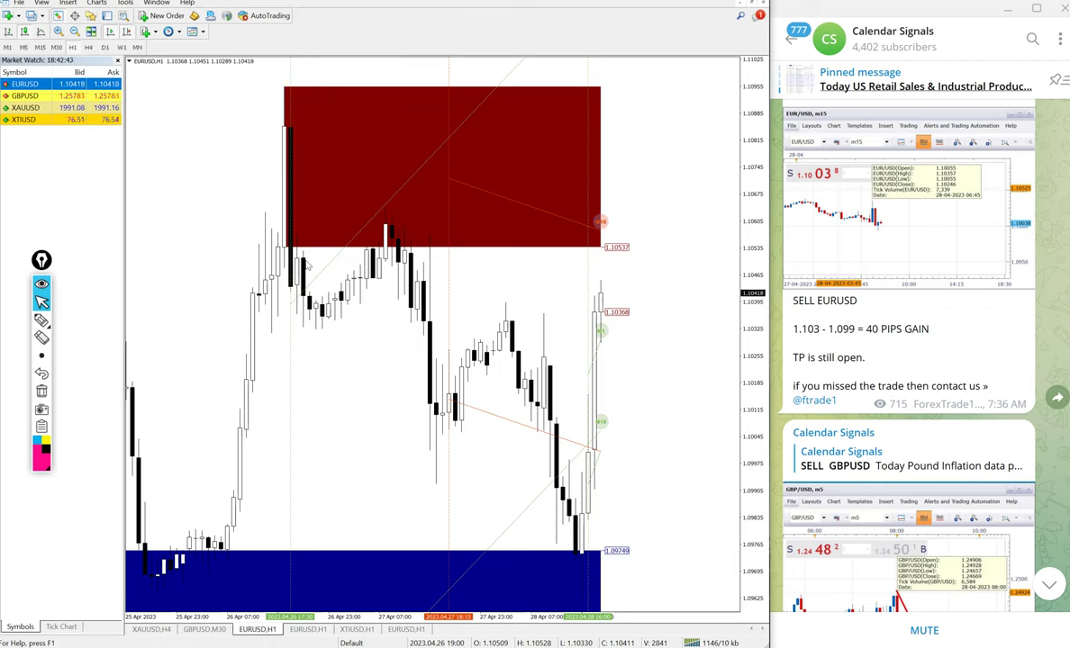
Handwrite the EURUSD entry price 1.1030 with the pen between the chart and the channel messages.
key(ctrl+shift+3)
drag(676, 383, 733, 428)
drag(731, 397, 737, 405)
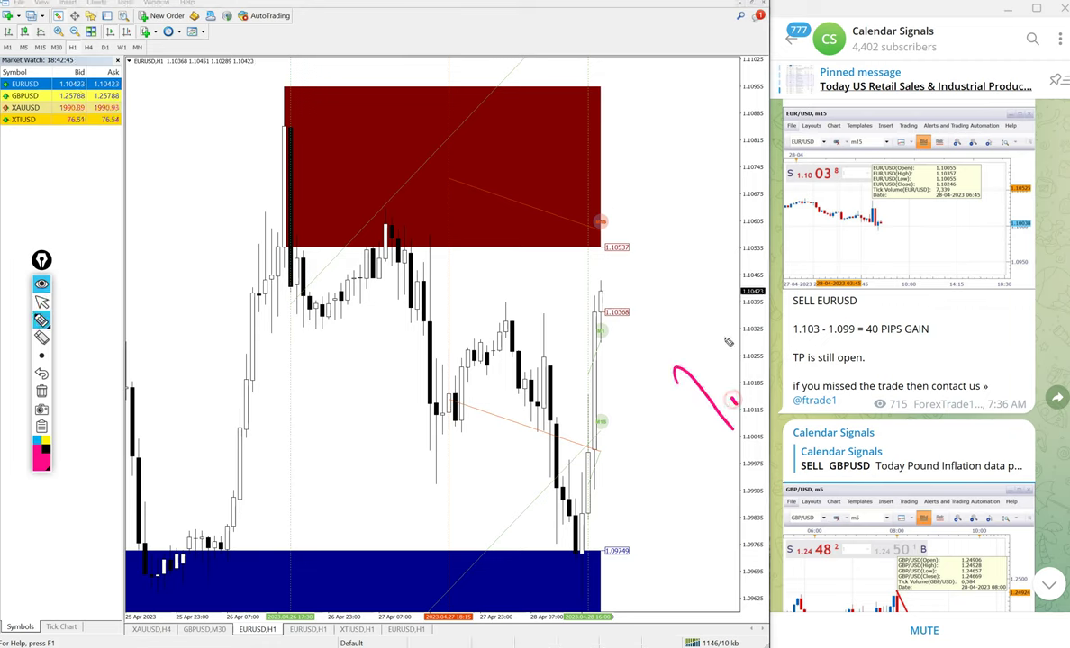
drag(719, 331, 758, 368)
mouse_move(744, 315)
mouse_down()
mouse_move(771, 351)
mouse_move(753, 311)
mouse_up()
drag(782, 273, 810, 293)
drag(815, 249, 843, 256)
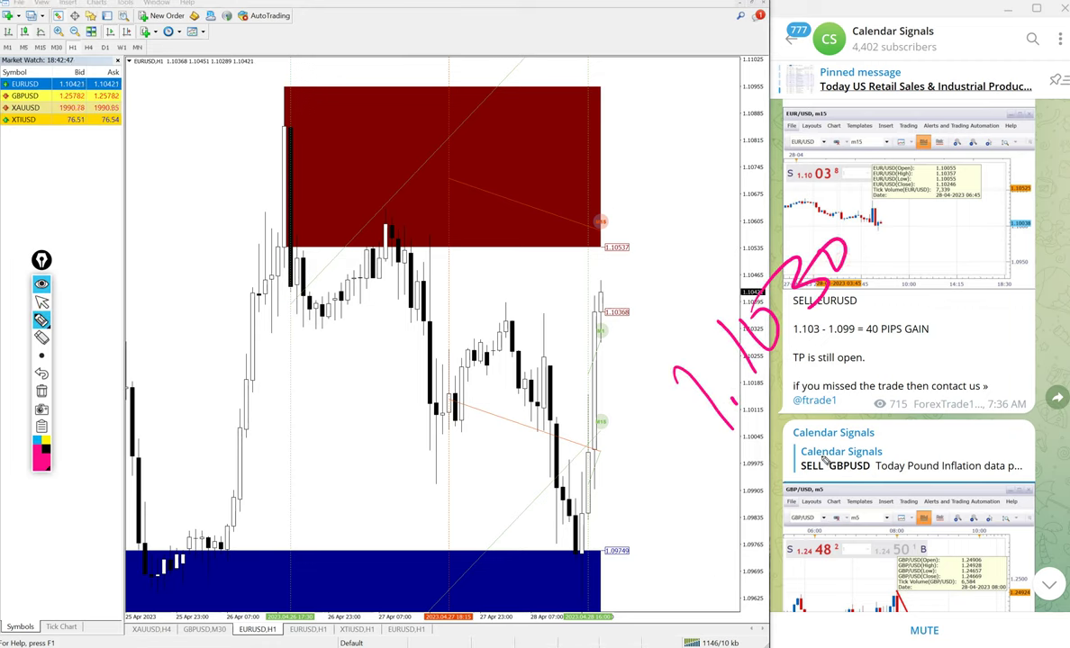
Handwrite the price 1.099 below the EURUSD entry price.
drag(737, 427, 798, 472)
click(804, 427)
mouse_move(811, 380)
mouse_down()
mouse_move(813, 406)
mouse_move(814, 378)
mouse_up()
mouse_move(838, 340)
mouse_down()
mouse_move(850, 337)
mouse_move(875, 371)
mouse_up()
drag(868, 313, 891, 334)
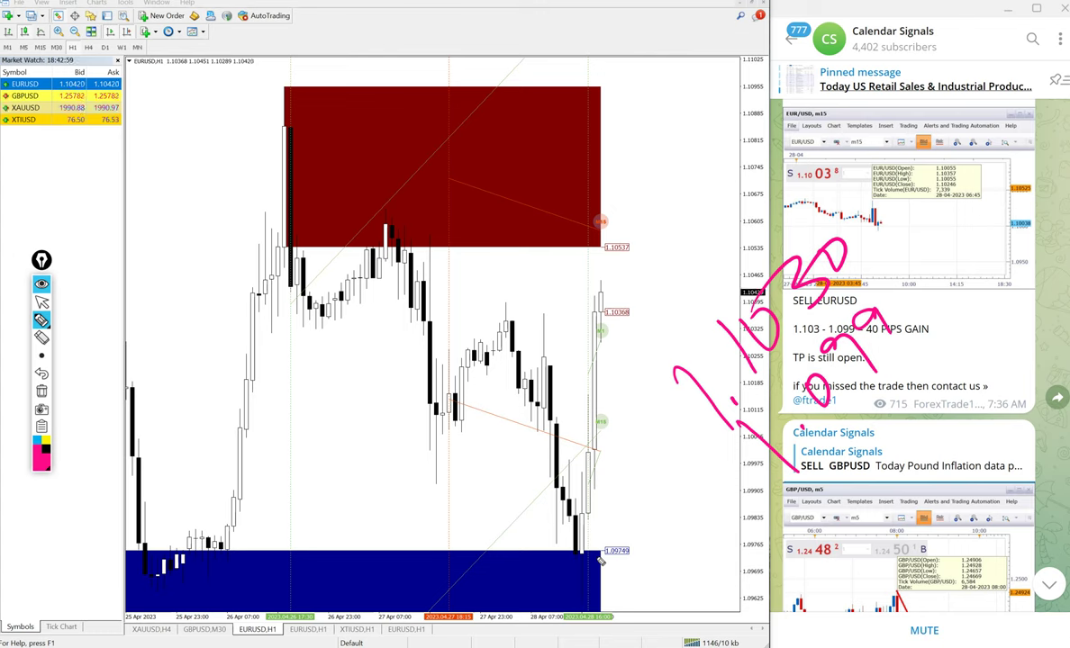
Undo the last handwritten digit, complete the price as 1.0970, and draw a slanted line after it.
key(ctrl+z)
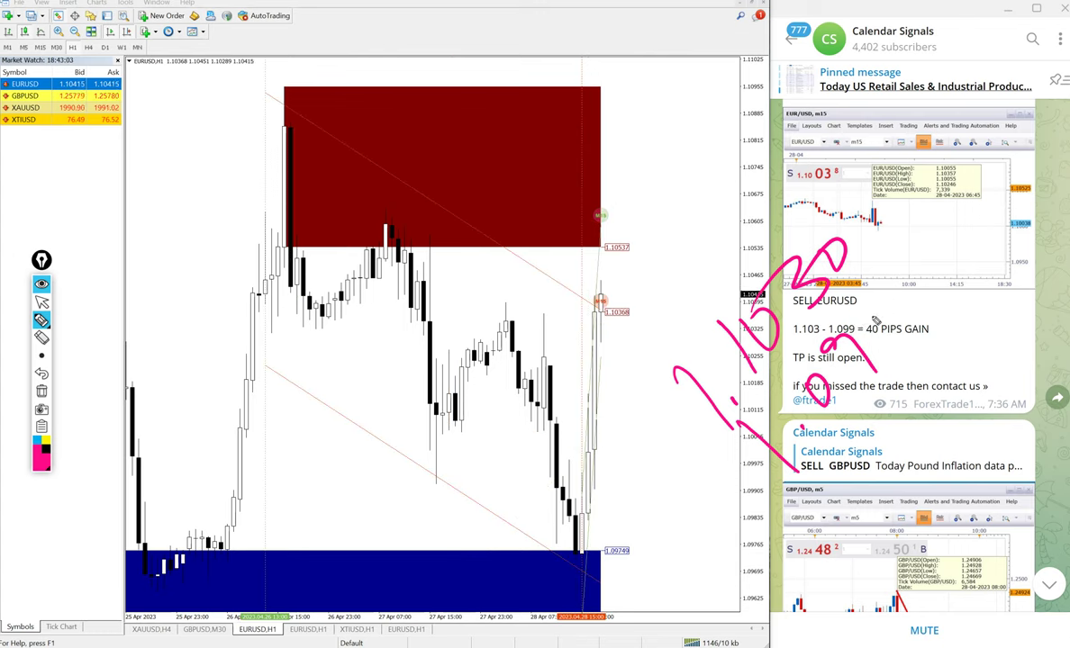
drag(853, 319, 910, 335)
mouse_move(909, 291)
mouse_down()
mouse_move(882, 315)
mouse_move(924, 292)
mouse_move(913, 273)
mouse_up()
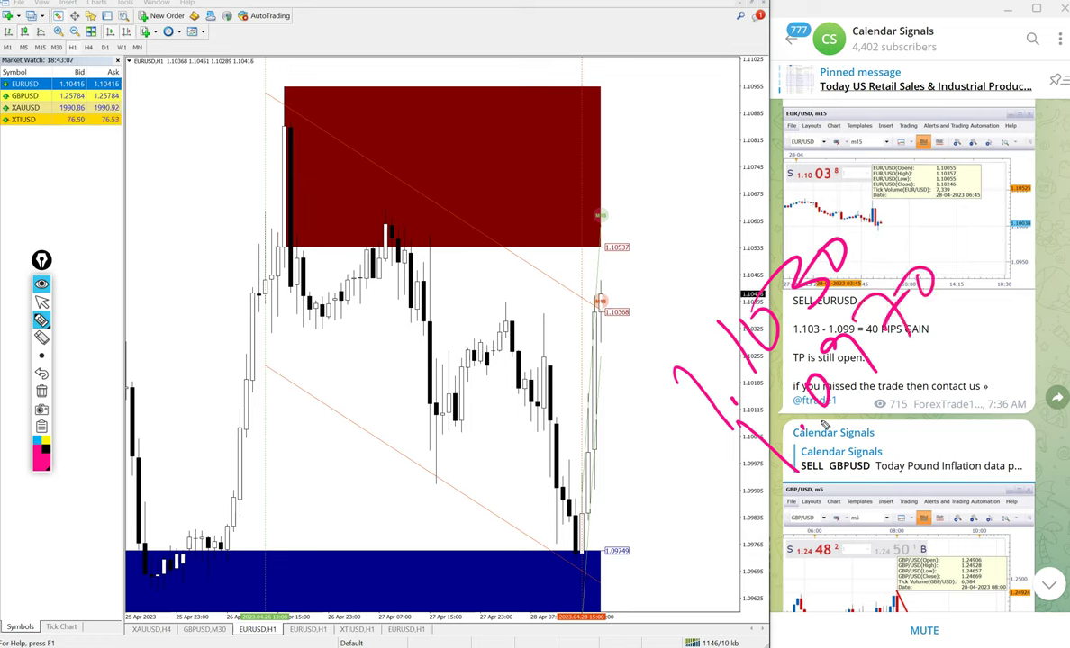
drag(817, 540, 984, 286)
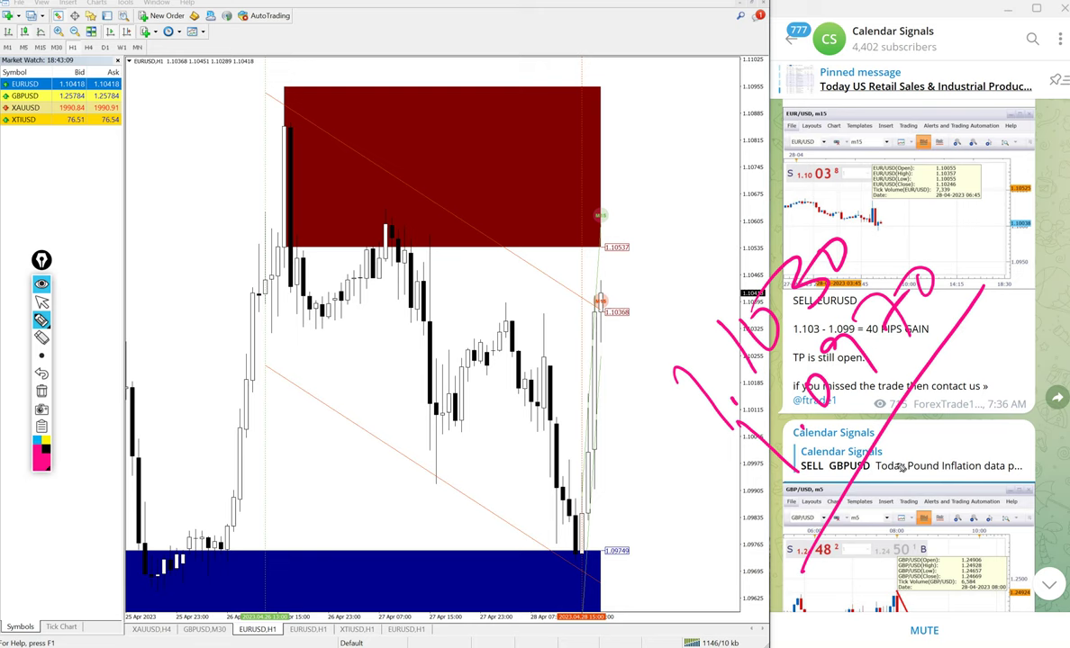
Handwrite "60 pips gain" beyond the slanted line, underline the word "gain", and clear all annotations.
drag(893, 449, 914, 484)
drag(933, 436, 937, 434)
mouse_move(942, 401)
mouse_down()
mouse_move(979, 434)
mouse_move(962, 414)
mouse_up()
click(961, 360)
drag(976, 357, 996, 362)
mouse_move(989, 335)
mouse_down()
mouse_move(1025, 350)
mouse_move(1036, 326)
mouse_up()
mouse_move(973, 501)
mouse_down()
mouse_move(987, 520)
mouse_move(1014, 504)
mouse_move(1045, 457)
mouse_up()
click(1046, 431)
drag(989, 580, 1060, 485)
drag(998, 586, 1068, 484)
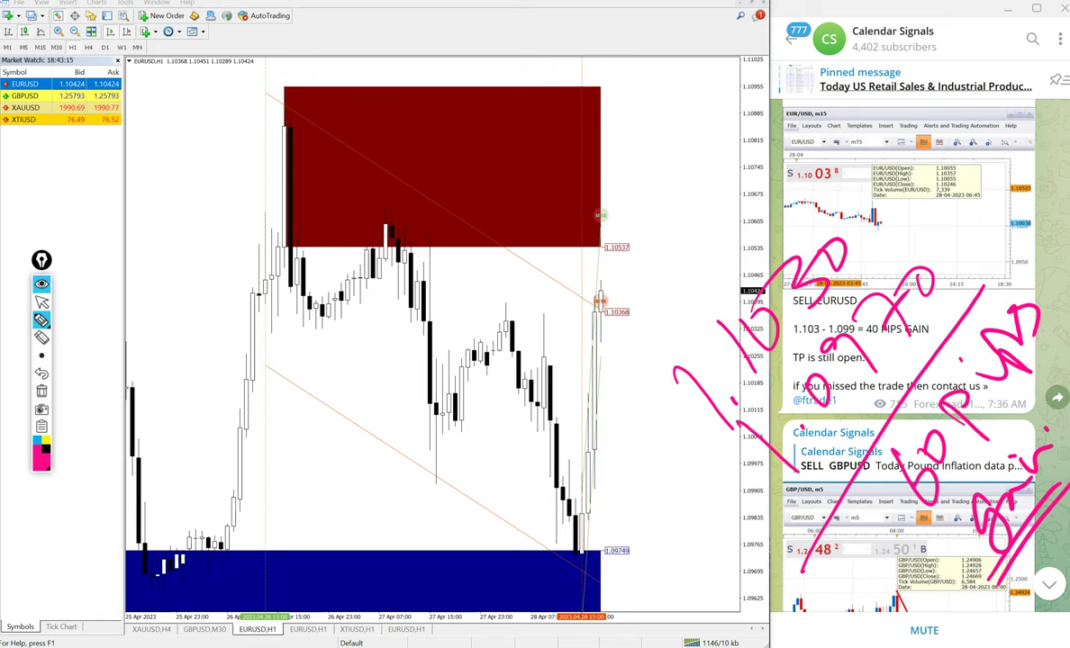
key(Escape)
Look through the channel's latest BUY USOIL and BUY XAUUSD updates again.
scroll(920, 365, down, 8)
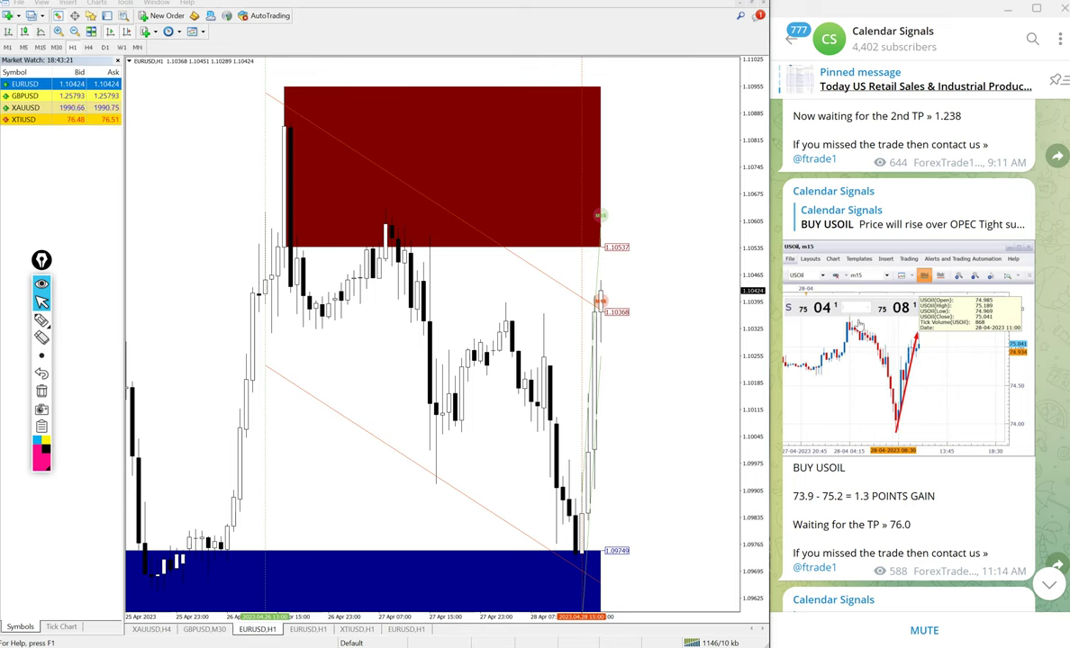
scroll(873, 324, down, 10)
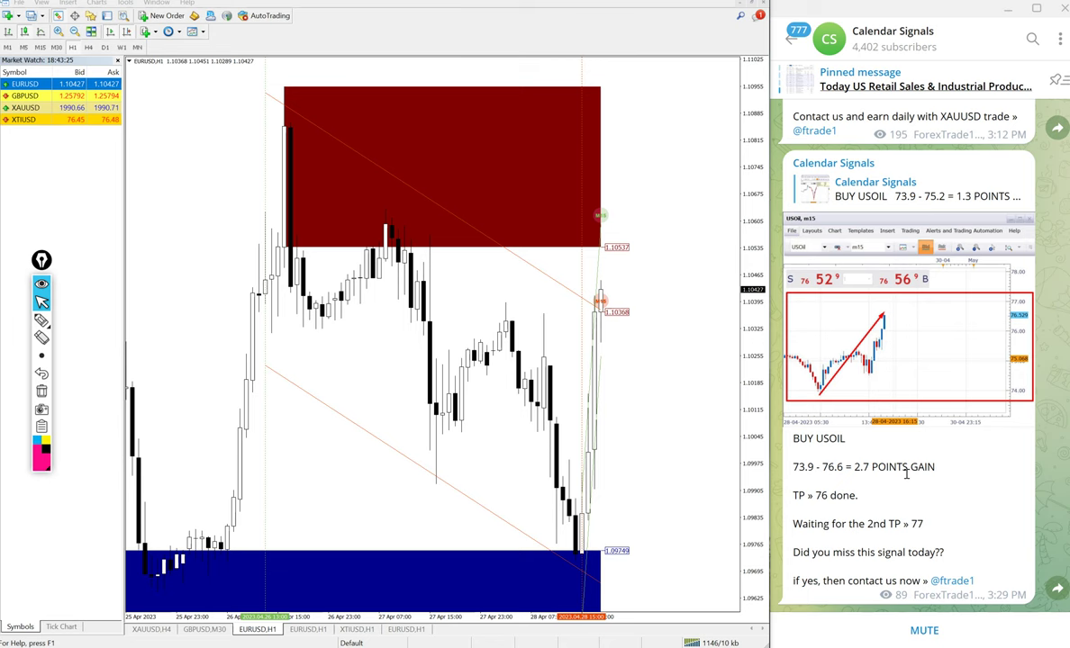
scroll(864, 397, up, 4)
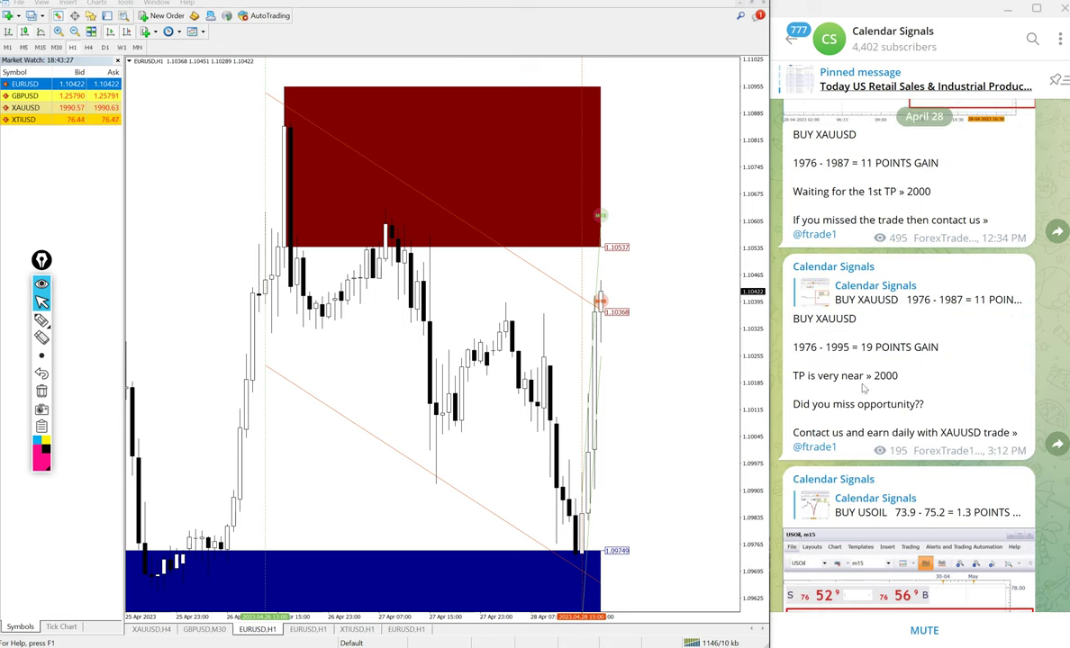